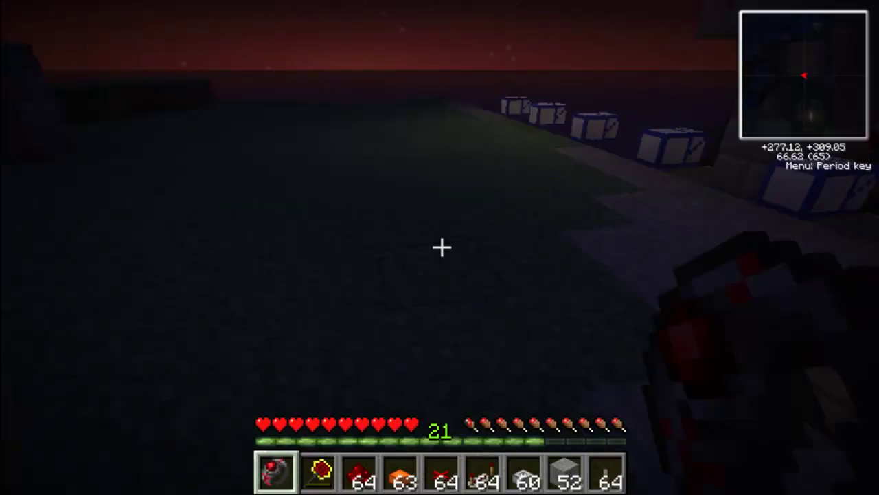
Place a block on the ground ahead in Tekkit.
{"action": "scroll", "coordinate": [442, 248], "scroll_direction": "down", "scroll_amount": 3}
{"action": "scroll", "coordinate": [441, 247], "scroll_direction": "down", "scroll_amount": 3}
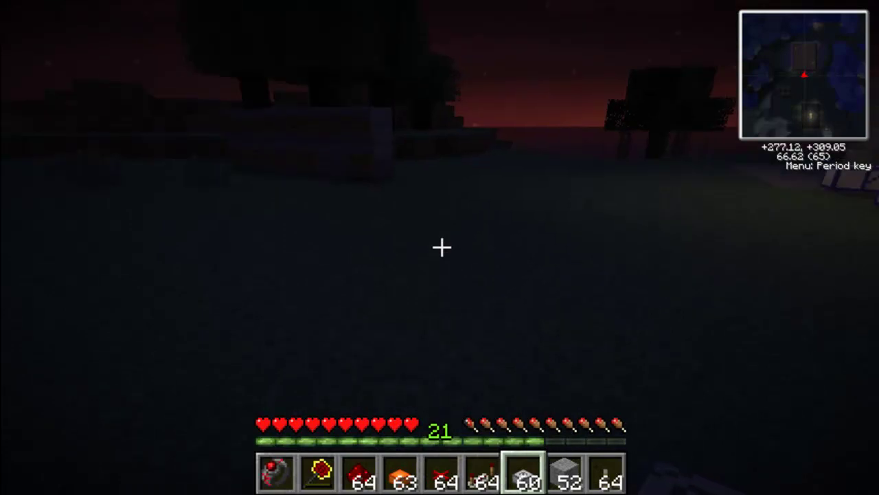
{"action": "right_click", "coordinate": [441, 248]}
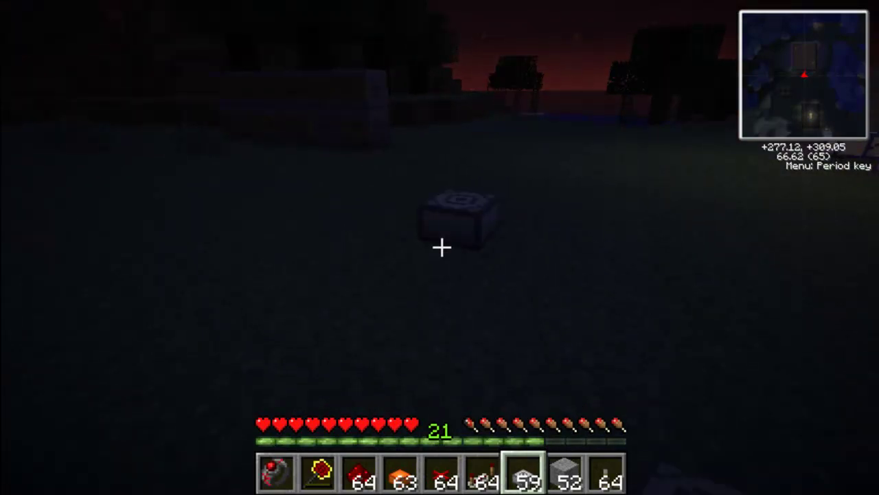
Place the Howler Alarm and set its sound to draven.
{"action": "scroll", "coordinate": [442, 247], "scroll_direction": "up", "scroll_amount": 1}
{"action": "scroll", "coordinate": [442, 247], "scroll_direction": "down", "scroll_amount": 2}
{"action": "scroll", "coordinate": [442, 248], "scroll_direction": "down", "scroll_amount": 1}
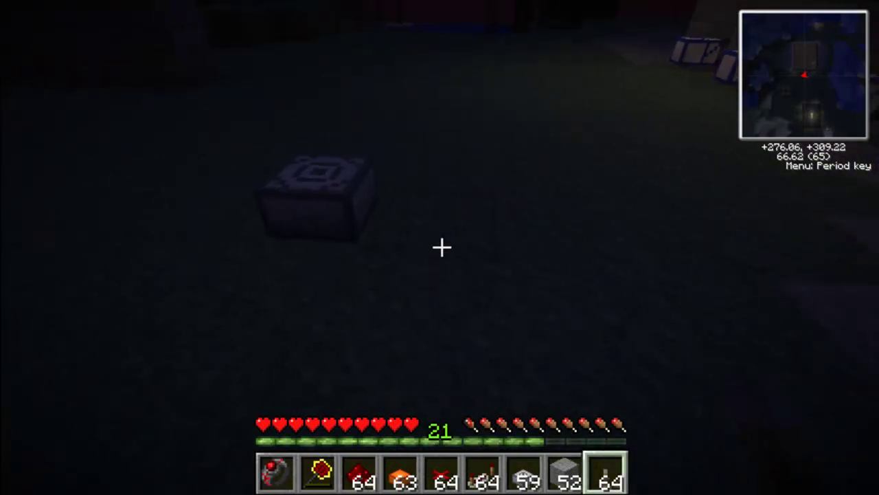
{"action": "right_click", "coordinate": [442, 247]}
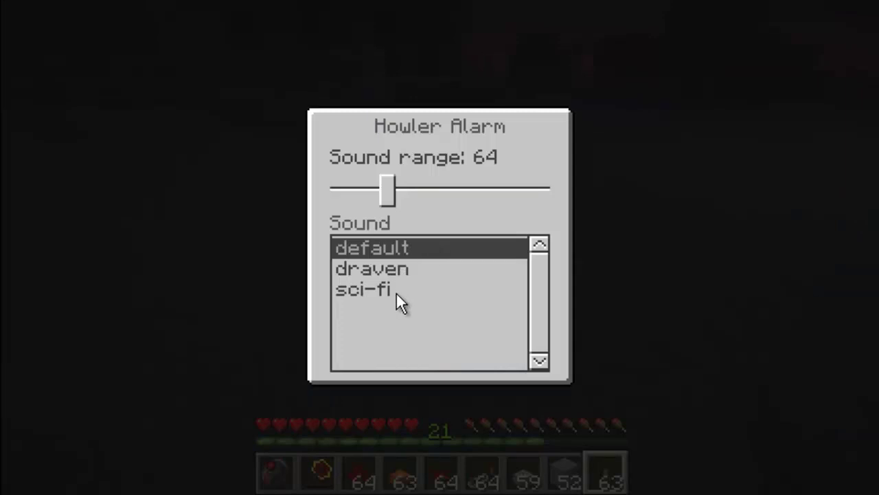
{"action": "left_click", "coordinate": [396, 294]}
{"action": "left_click", "coordinate": [404, 268]}
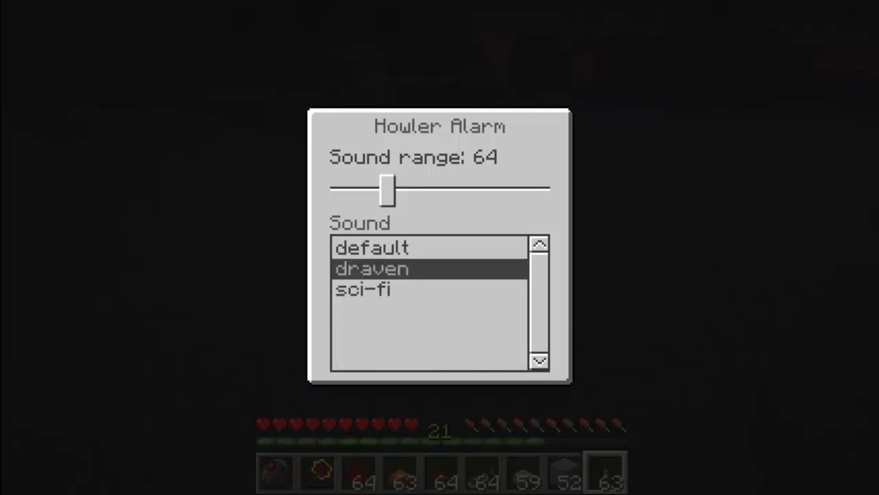
{"action": "key", "text": "Escape"}
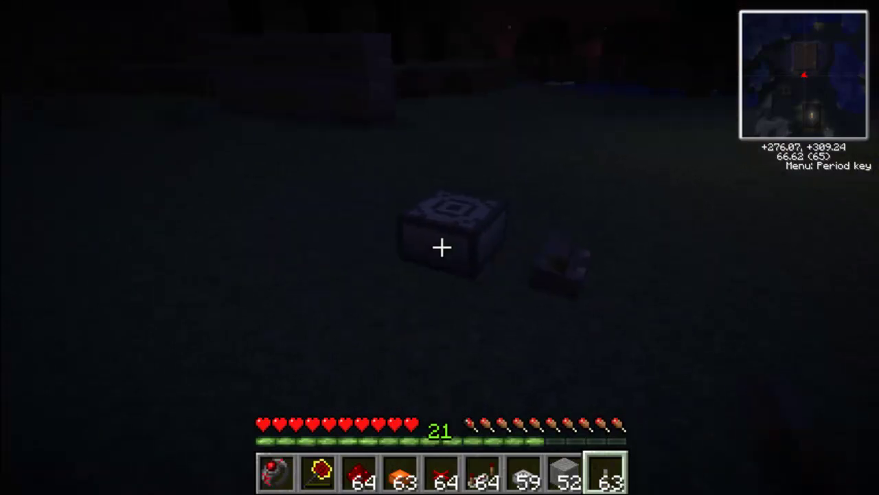
{"action": "key", "text": "w"}
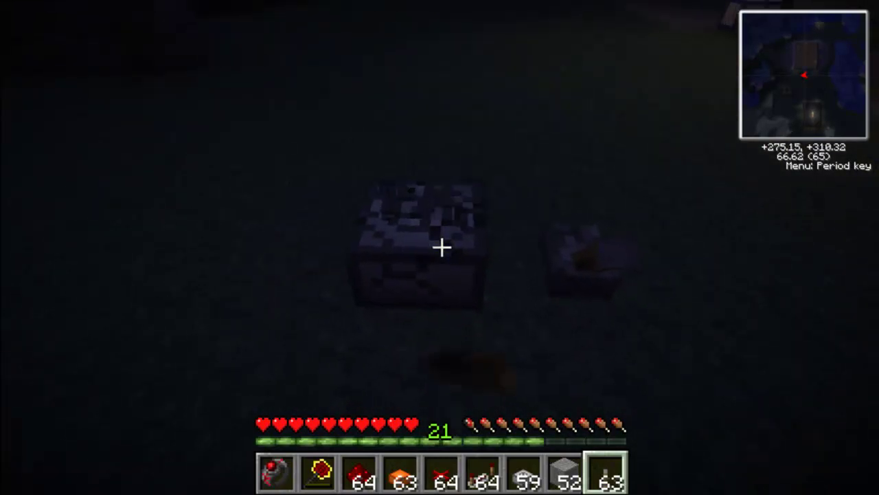
Delete the inventory stacks, including 18 stone and 64 redstone, keeping the first two hotbar items.
{"action": "key", "text": "e"}
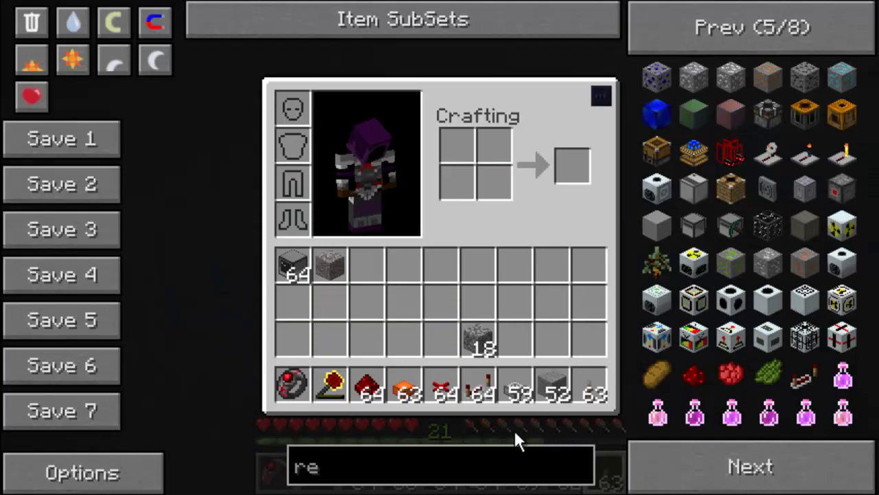
{"action": "left_click", "coordinate": [32, 22]}
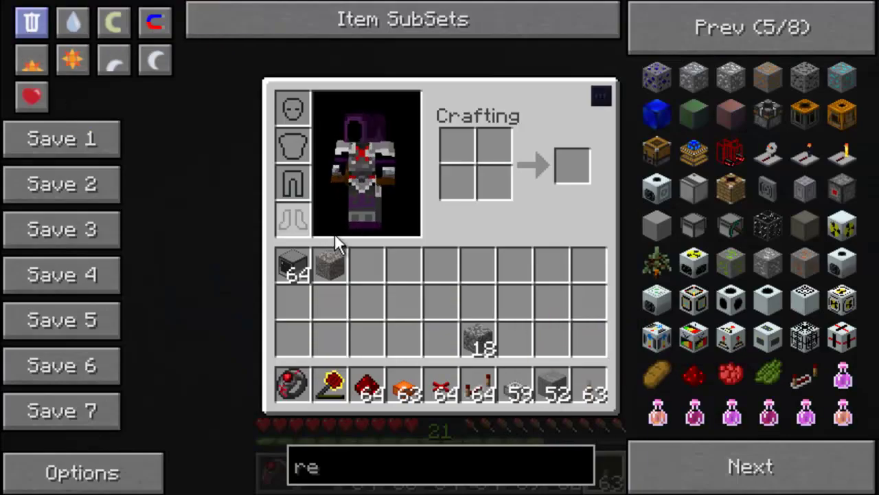
{"action": "left_click", "coordinate": [318, 270]}
{"action": "left_click", "coordinate": [294, 267]}
{"action": "left_click", "coordinate": [416, 402]}
{"action": "left_click", "coordinate": [443, 392]}
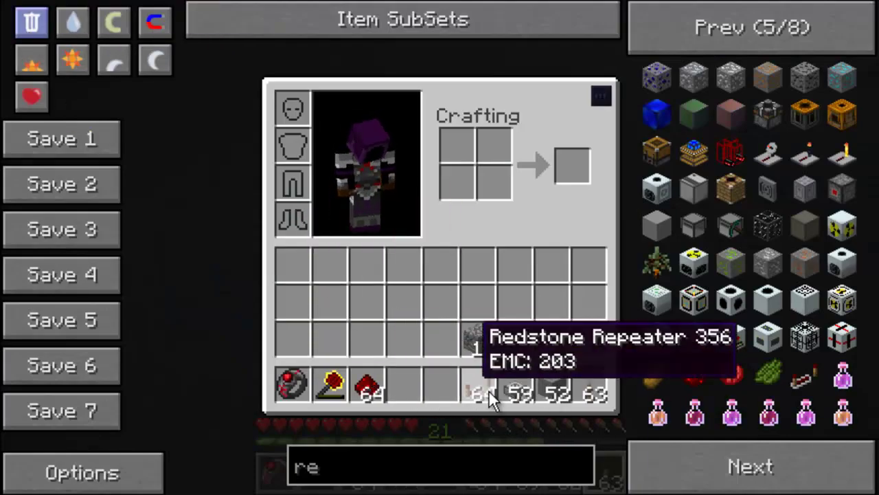
{"action": "left_click", "coordinate": [481, 391]}
{"action": "left_click", "coordinate": [517, 392]}
{"action": "left_click", "coordinate": [554, 392]}
{"action": "left_click", "coordinate": [591, 391]}
{"action": "left_click", "coordinate": [478, 340]}
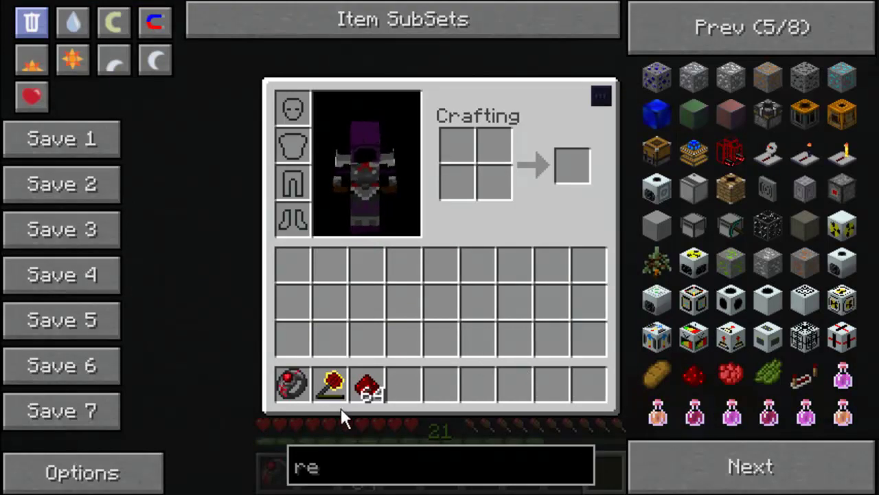
{"action": "left_click", "coordinate": [369, 388]}
Mine the placed block and delete the lever from the hotbar.
{"action": "key", "text": "e"}
{"action": "left_click_drag", "start_coordinate": [440, 247], "coordinate": [441, 247]}
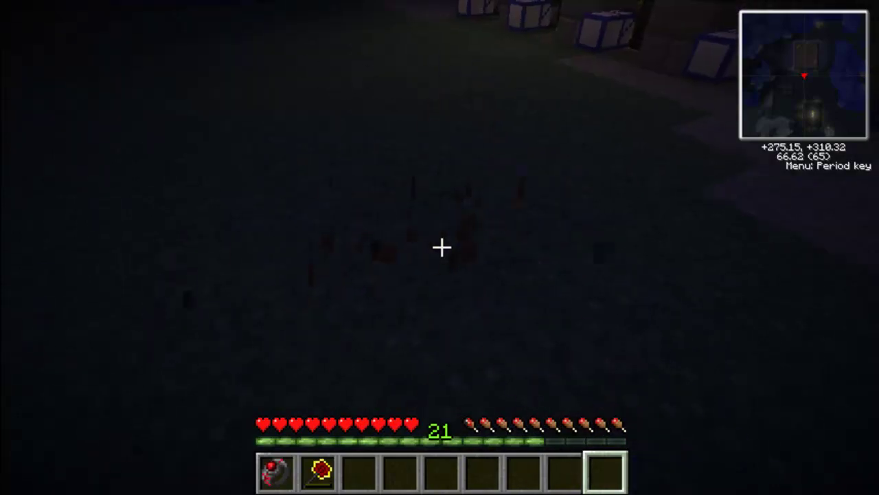
{"action": "key", "text": "e"}
{"action": "left_click", "coordinate": [378, 391]}
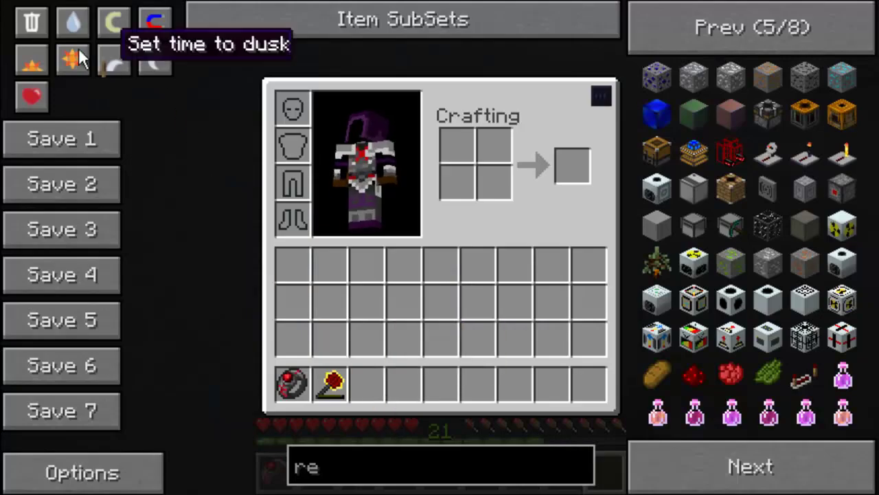
{"action": "left_click", "coordinate": [32, 22]}
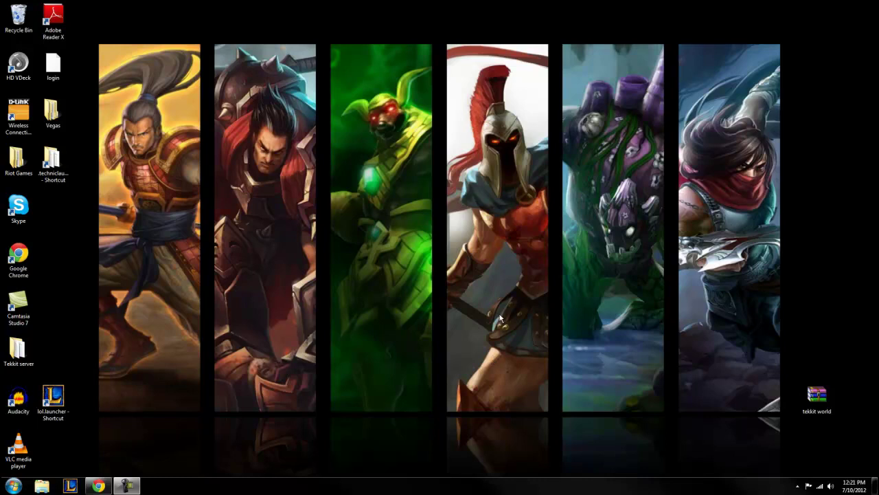
{"action": "left_click", "coordinate": [42, 485]}
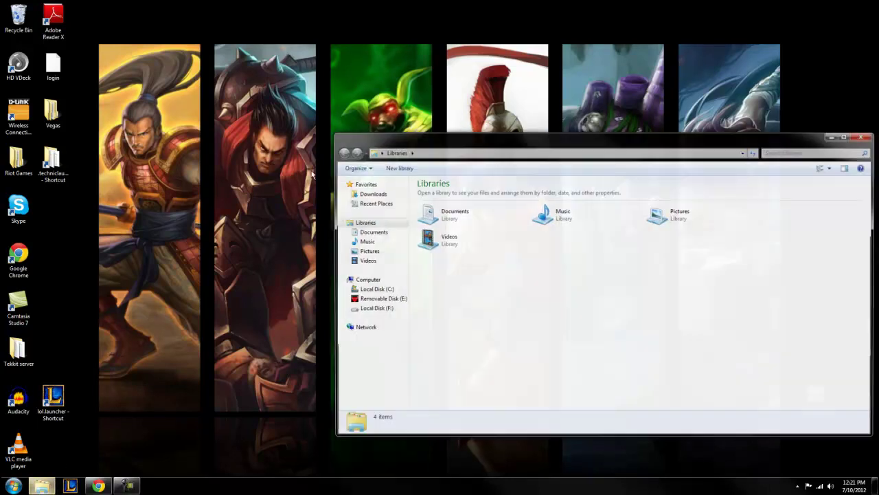
{"action": "left_click", "coordinate": [371, 193]}
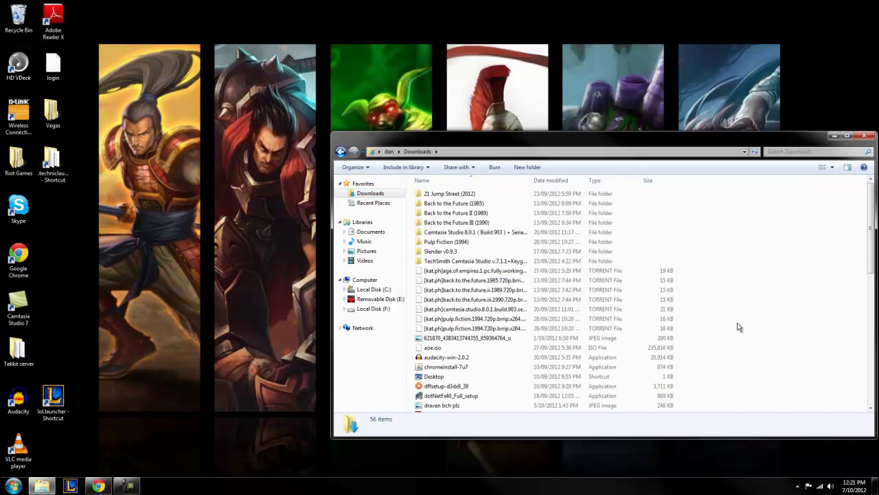
{"action": "scroll", "coordinate": [738, 327], "scroll_direction": "down", "scroll_amount": 8}
{"action": "scroll", "coordinate": [748, 374], "scroll_direction": "down", "scroll_amount": 3}
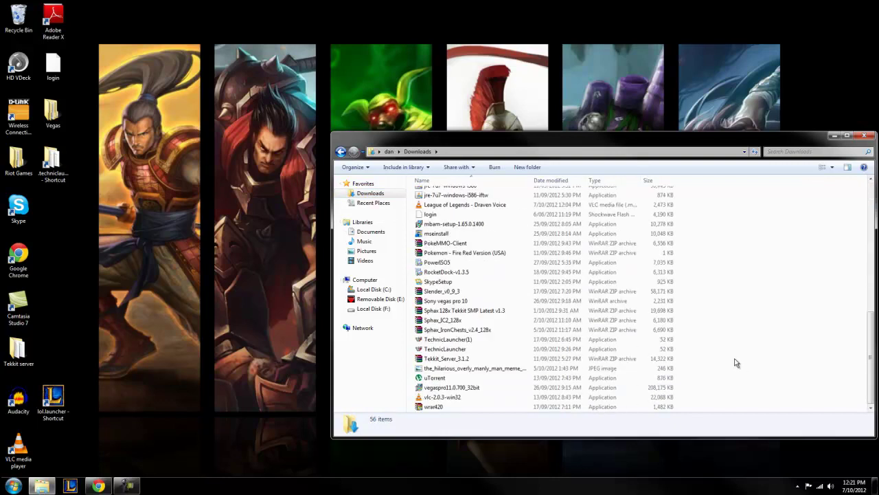
{"action": "left_click", "coordinate": [864, 135]}
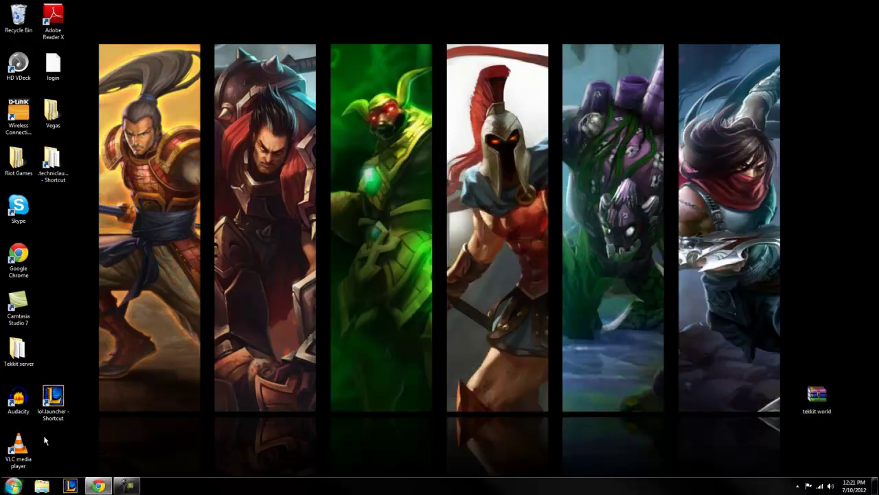
Launch Audacity maximized and open 'League of Legends - Draven Voice' from Downloads.
{"action": "double_click", "coordinate": [18, 400]}
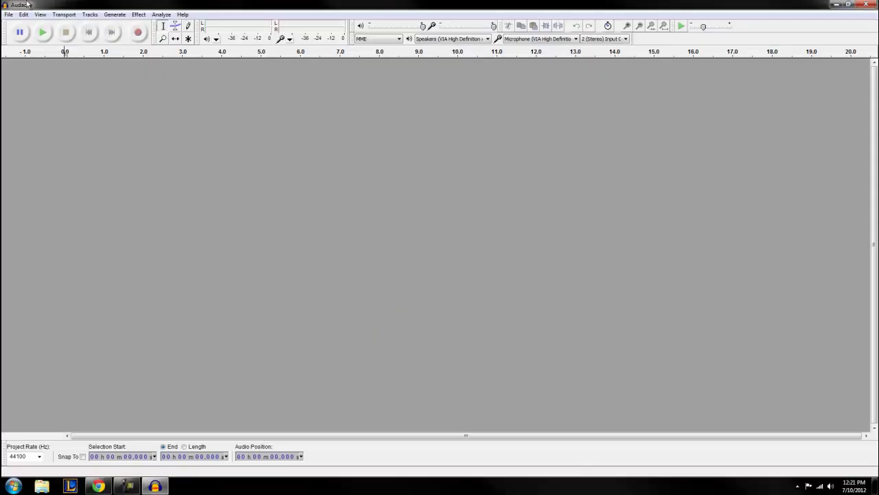
{"action": "left_click", "coordinate": [9, 15]}
{"action": "left_click", "coordinate": [14, 12]}
{"action": "left_click", "coordinate": [857, 4]}
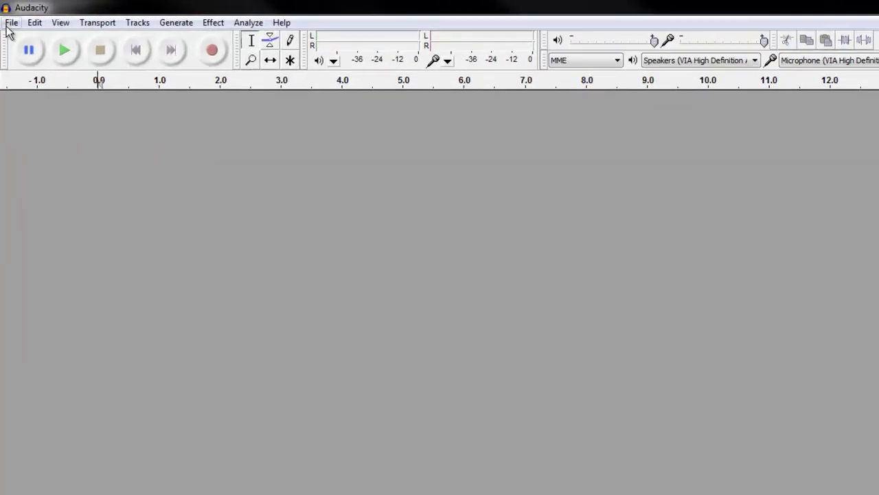
{"action": "left_click", "coordinate": [9, 15]}
{"action": "left_click", "coordinate": [15, 34]}
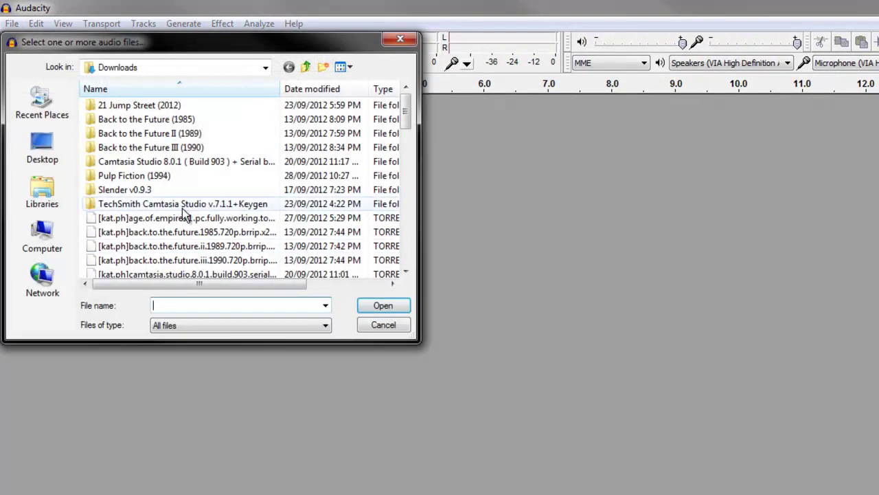
{"action": "mouse_move", "coordinate": [408, 112]}
{"action": "left_mouse_down"}
{"action": "mouse_move", "coordinate": [395, 243]}
{"action": "mouse_move", "coordinate": [413, 202]}
{"action": "left_mouse_up"}
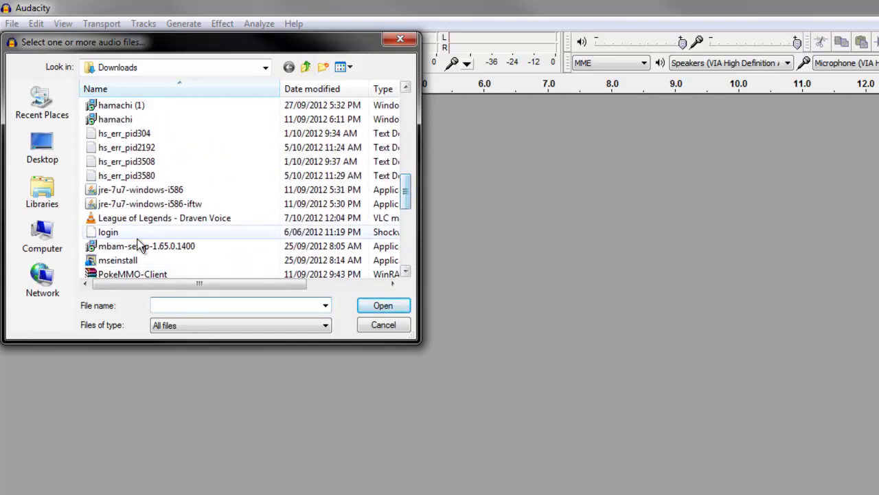
{"action": "double_click", "coordinate": [177, 218]}
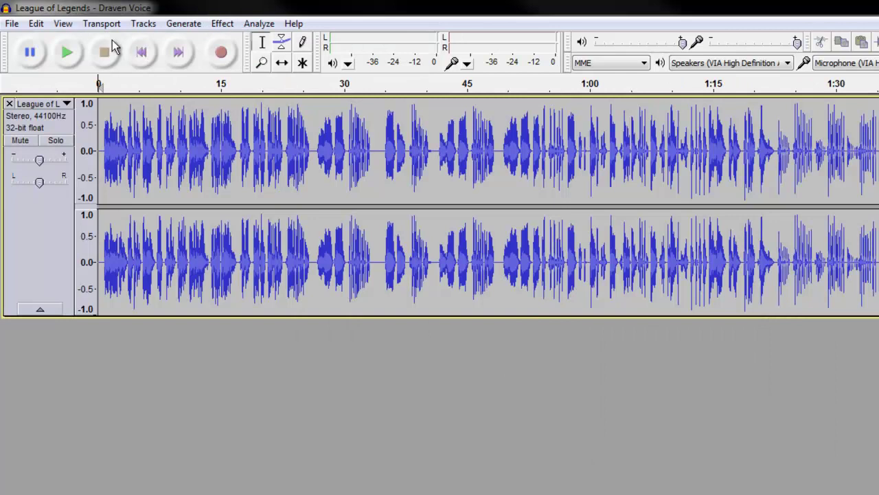
Zoom in on the Draven waveform until about 11 seconds fill the view.
{"action": "left_click", "coordinate": [153, 134]}
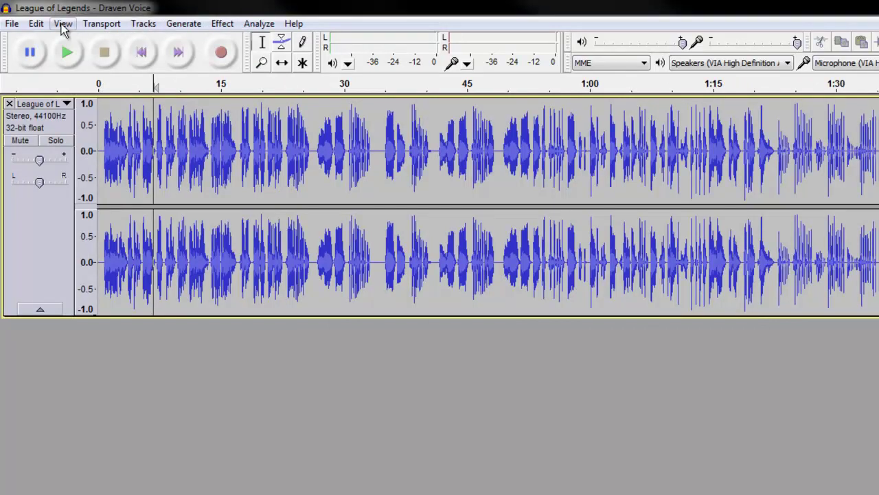
{"action": "left_click", "coordinate": [61, 25]}
{"action": "left_click", "coordinate": [62, 25]}
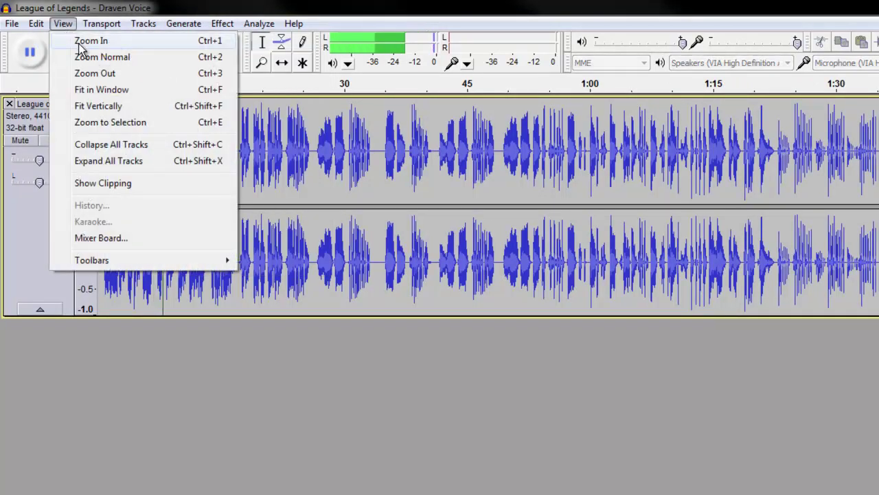
{"action": "key", "text": "Escape"}
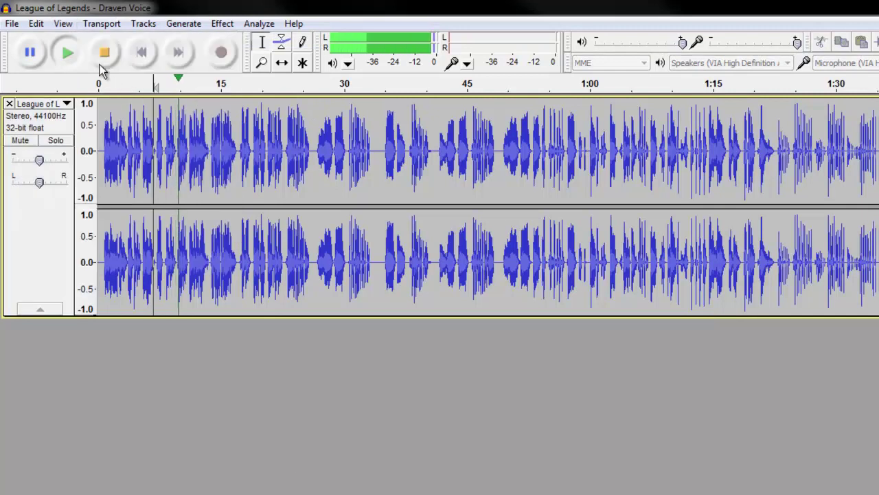
{"action": "left_click", "coordinate": [66, 26]}
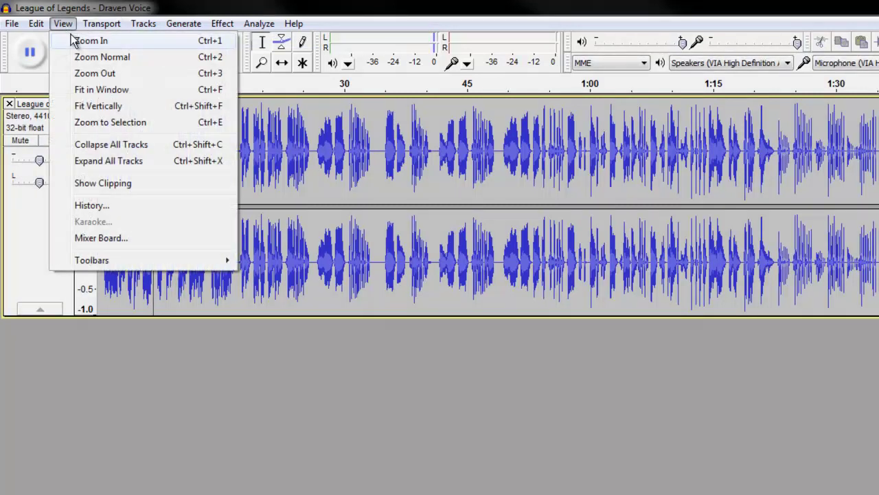
{"action": "left_click", "coordinate": [75, 42]}
{"action": "left_click", "coordinate": [70, 25]}
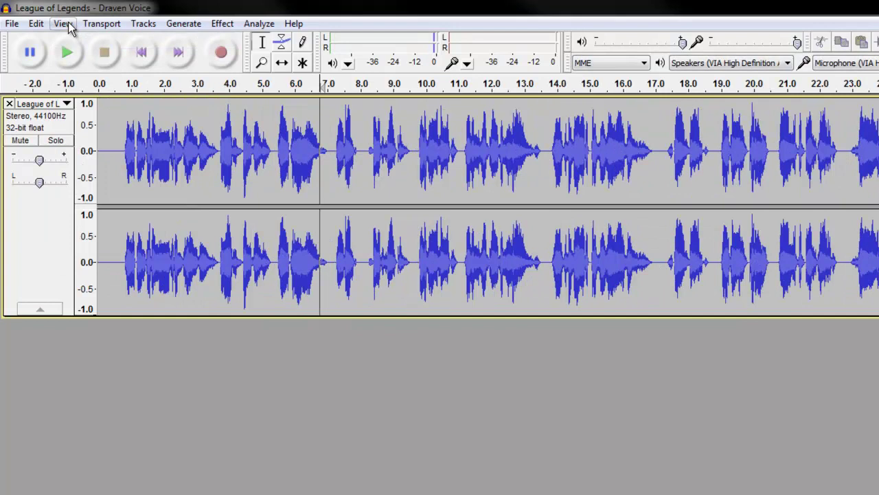
{"action": "left_click", "coordinate": [64, 25]}
{"action": "left_click", "coordinate": [68, 40]}
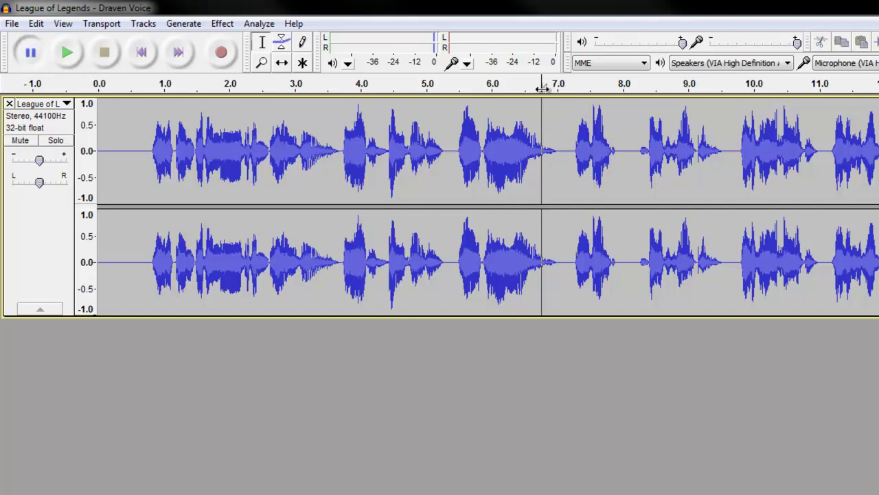
Play back a stretch of the recording and set the play position near the start.
{"action": "left_click_drag", "start_coordinate": [543, 88], "coordinate": [218, 88]}
{"action": "left_click", "coordinate": [187, 130]}
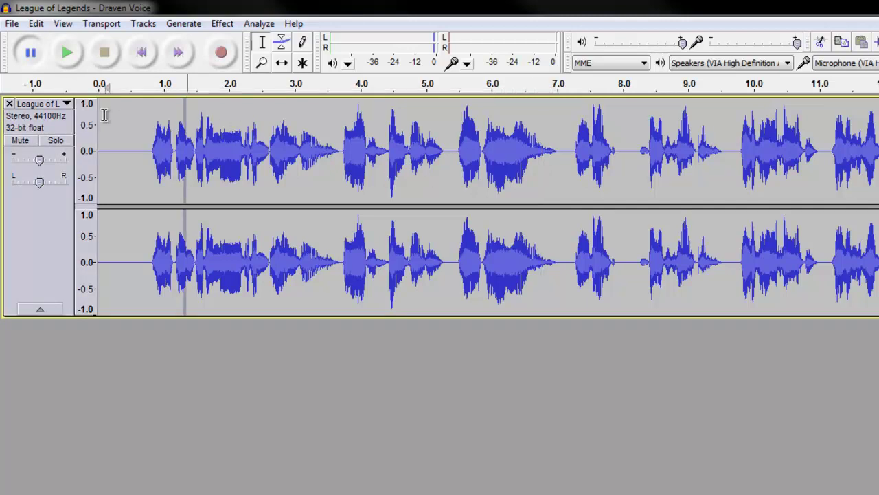
{"action": "left_click", "coordinate": [106, 118]}
Select and copy the voice line from 0.75 to 2.6 seconds.
{"action": "left_click_drag", "start_coordinate": [147, 127], "coordinate": [268, 131]}
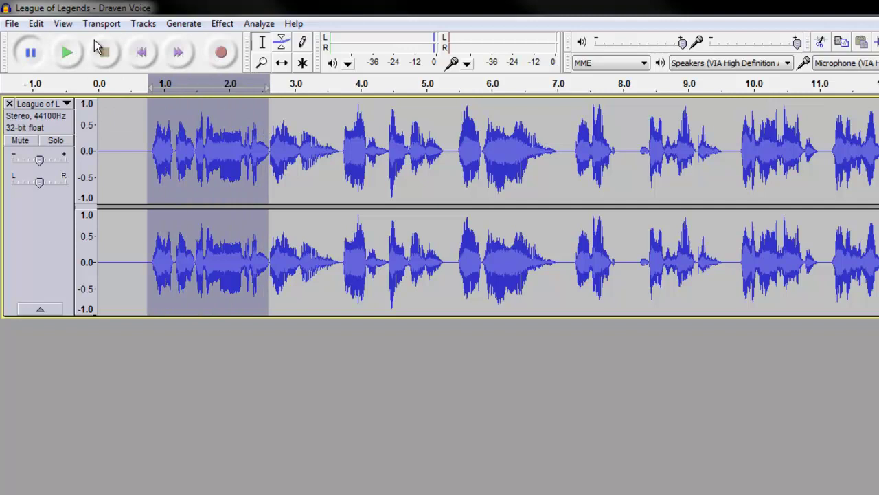
{"action": "left_click", "coordinate": [38, 24]}
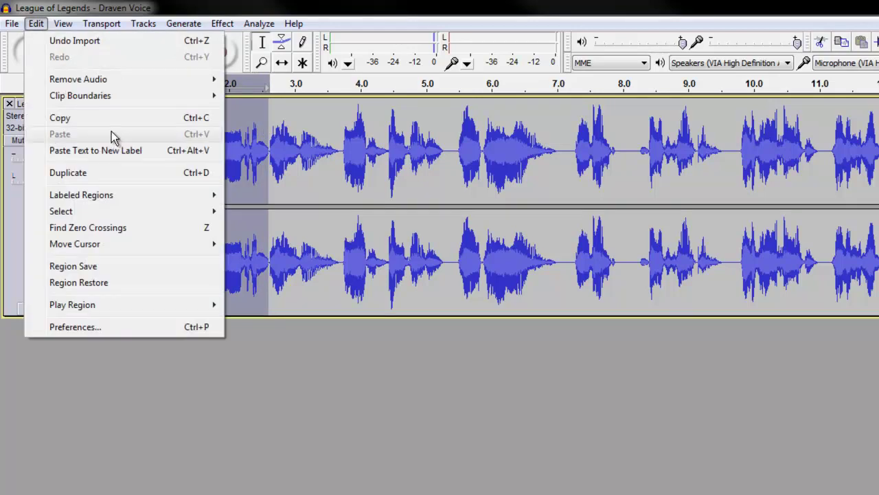
{"action": "left_click", "coordinate": [97, 119]}
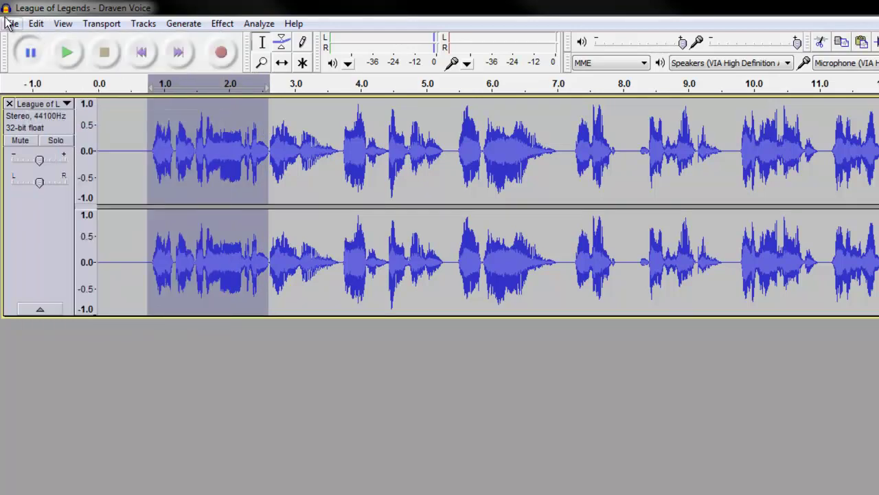
Paste the copied line into a new project and play it to check.
{"action": "left_click", "coordinate": [10, 23]}
{"action": "left_click", "coordinate": [31, 40]}
{"action": "left_click", "coordinate": [12, 23]}
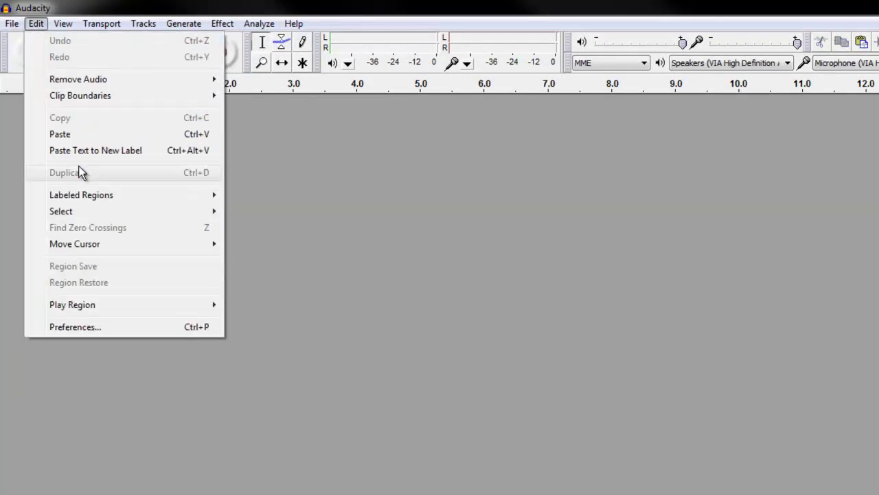
{"action": "left_click", "coordinate": [72, 133]}
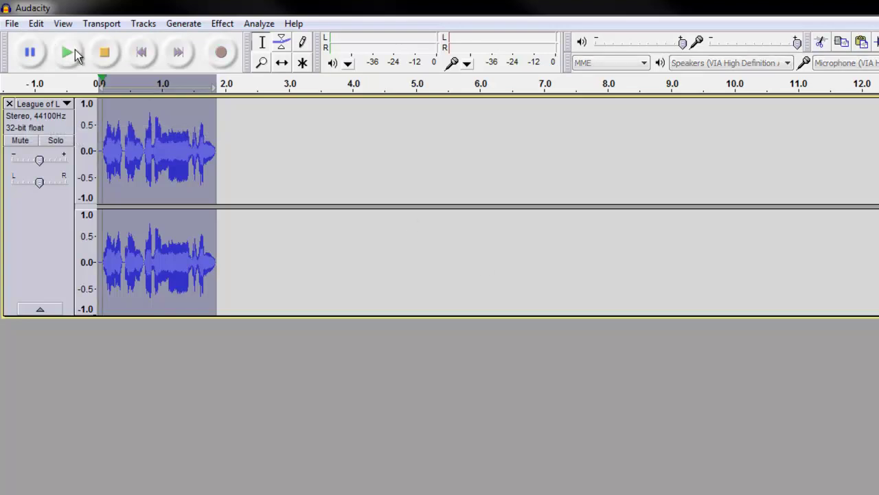
{"action": "left_click", "coordinate": [75, 53]}
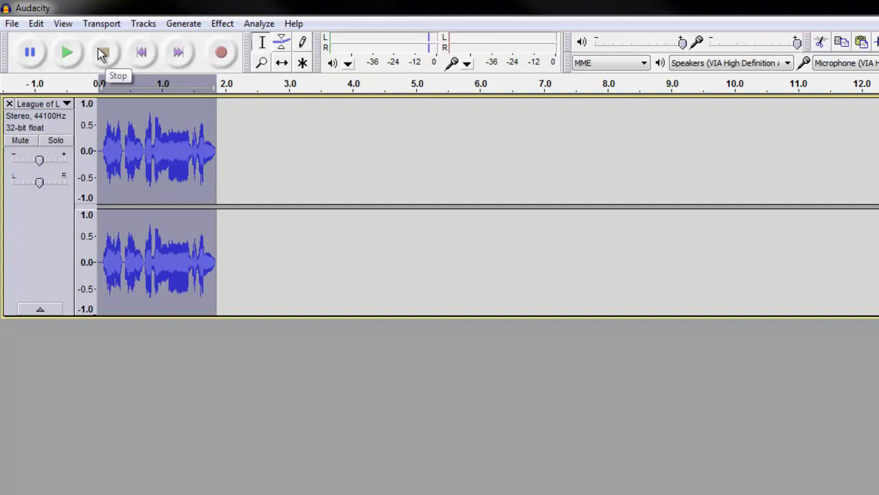
{"action": "left_click", "coordinate": [453, 486]}
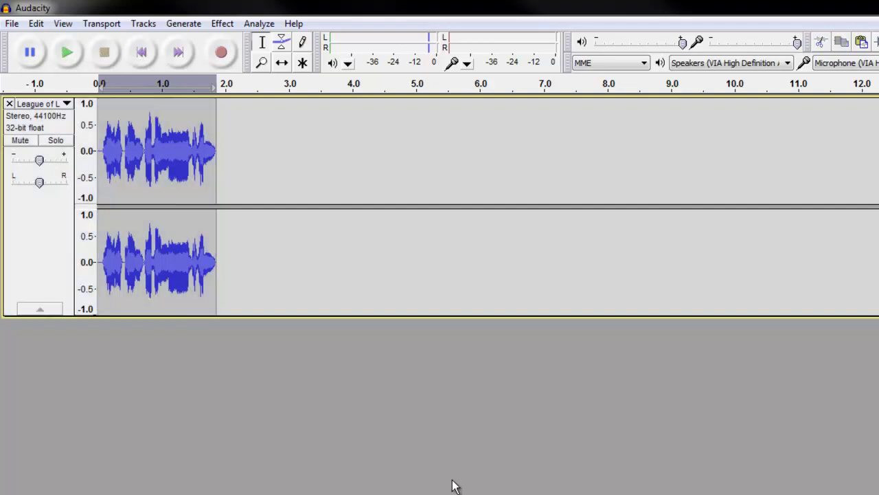
{"action": "left_click", "coordinate": [8, 24]}
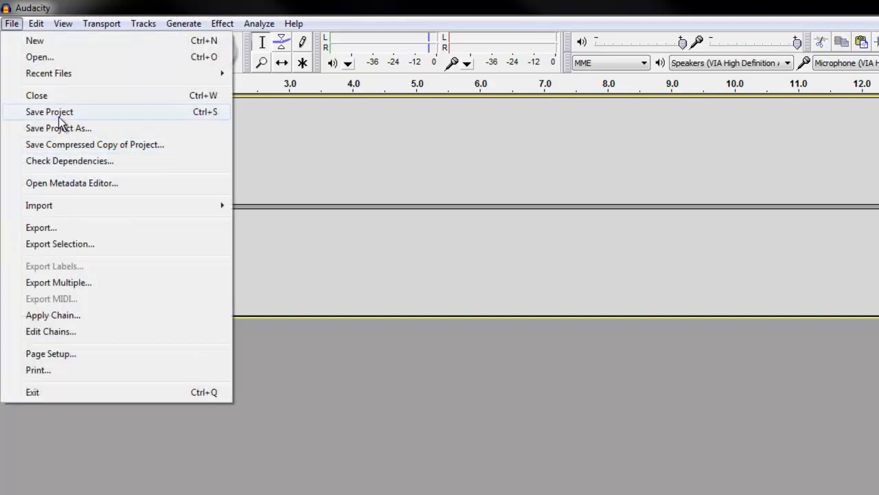
{"action": "left_click", "coordinate": [83, 228]}
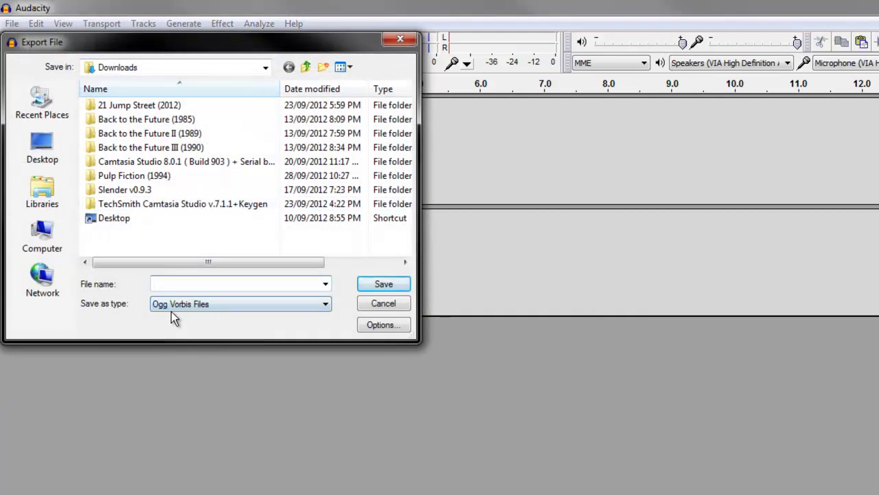
Export the clip as Ogg Vorbis named 'Blah' with blank metadata.
{"action": "left_click", "coordinate": [172, 309]}
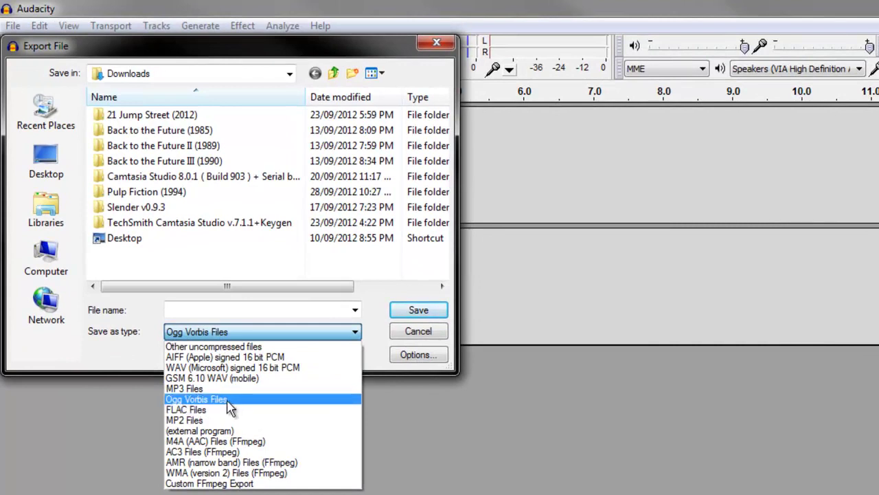
{"action": "left_click", "coordinate": [247, 402]}
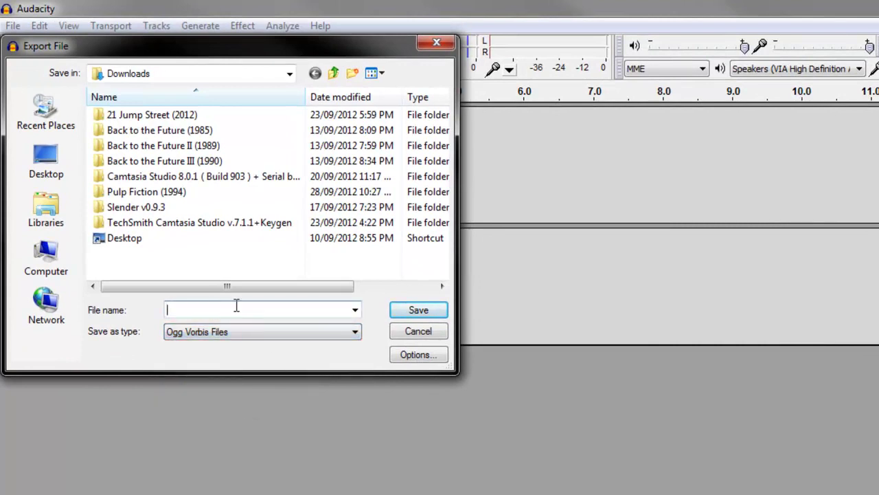
{"action": "type", "text": "B"}
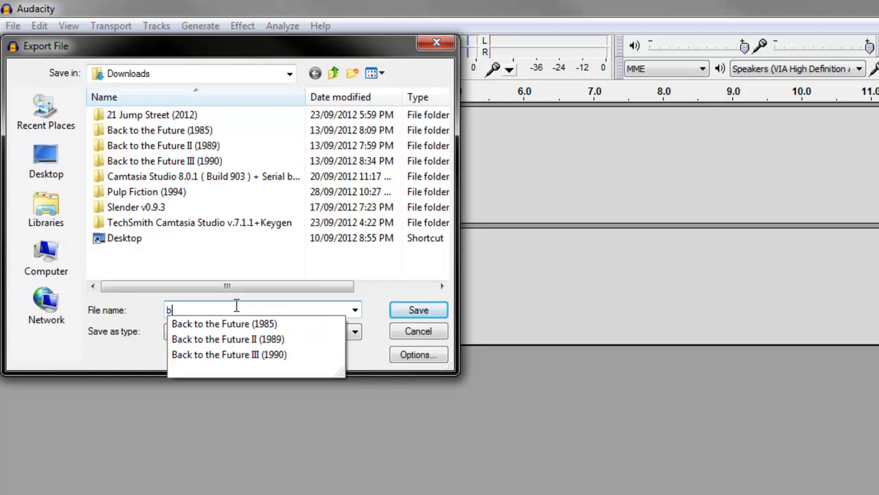
{"action": "type", "text": "lah"}
{"action": "key", "text": "Return"}
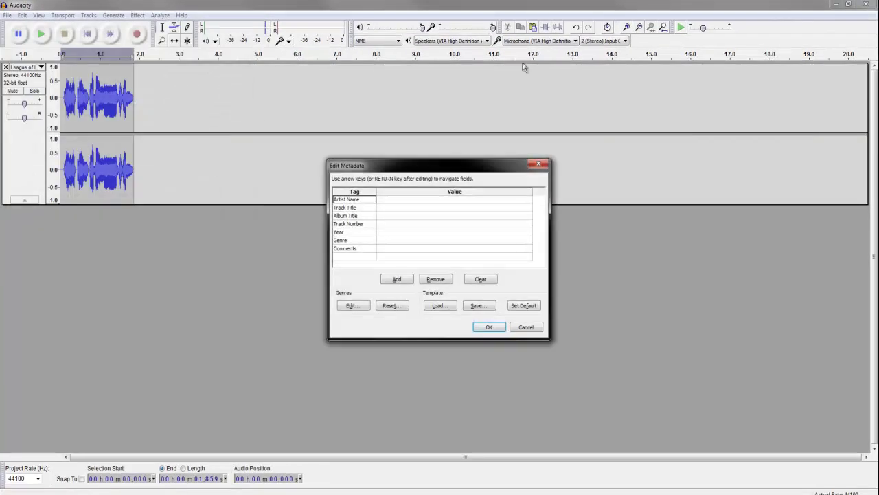
{"action": "left_click", "coordinate": [484, 329]}
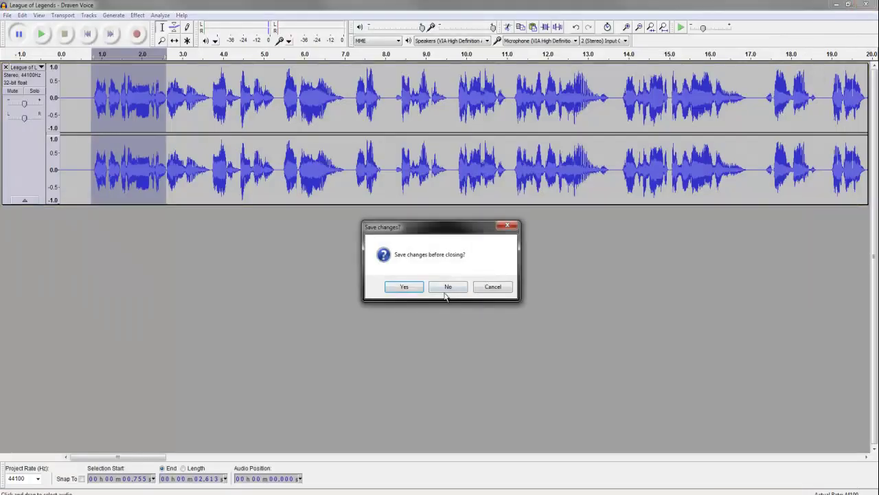
Close the Draven project without saving and open the Roaming AppData folder.
{"action": "left_click", "coordinate": [447, 287]}
{"action": "double_click", "coordinate": [50, 168]}
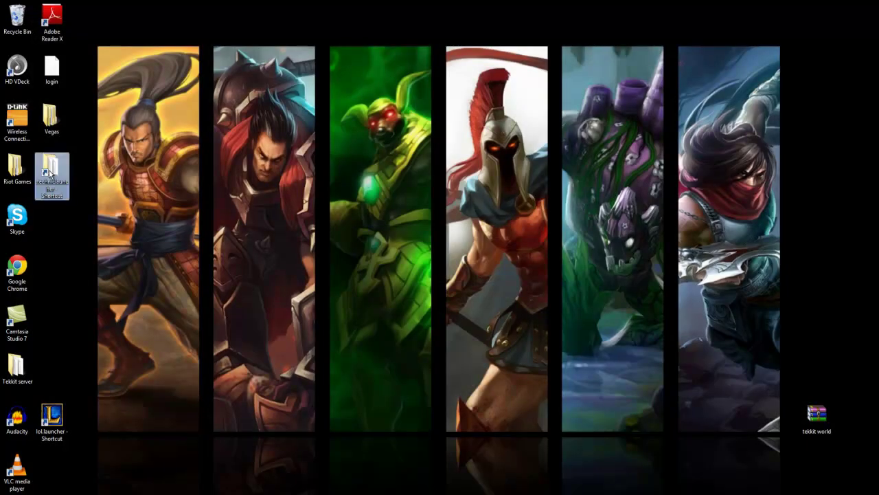
{"action": "key", "text": "super"}
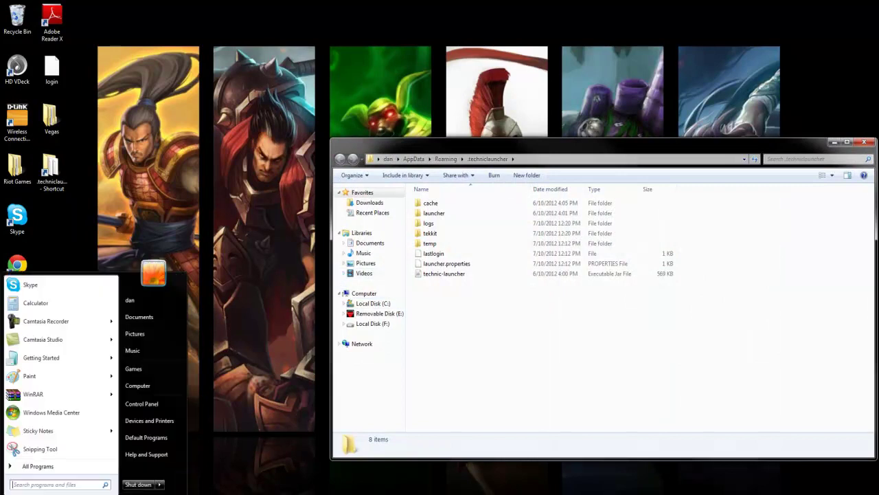
{"action": "type", "text": "run"}
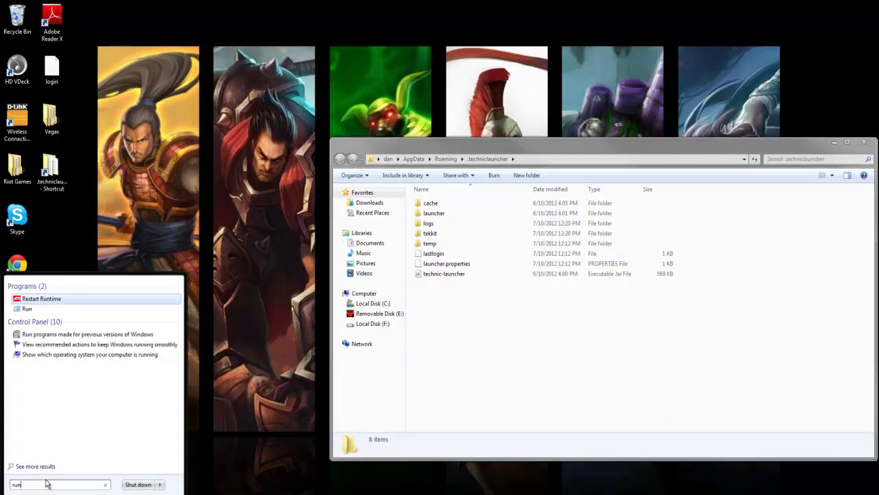
{"action": "key", "text": "Return"}
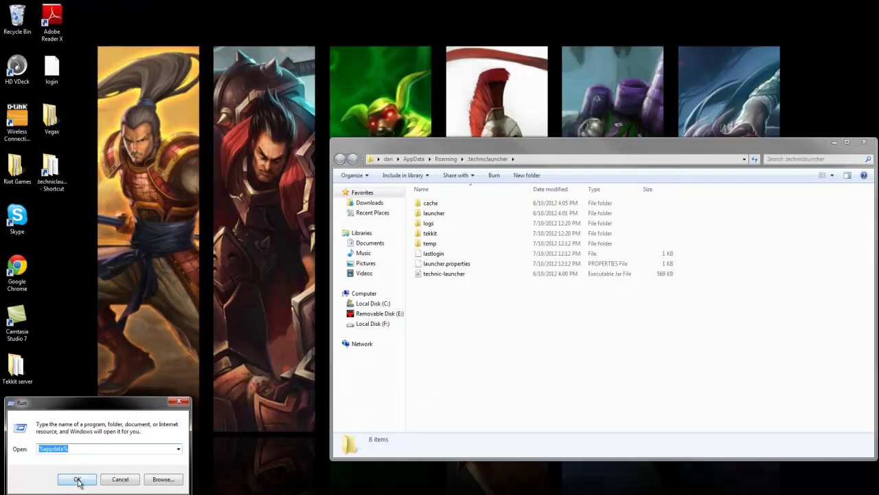
{"action": "left_click", "coordinate": [77, 480]}
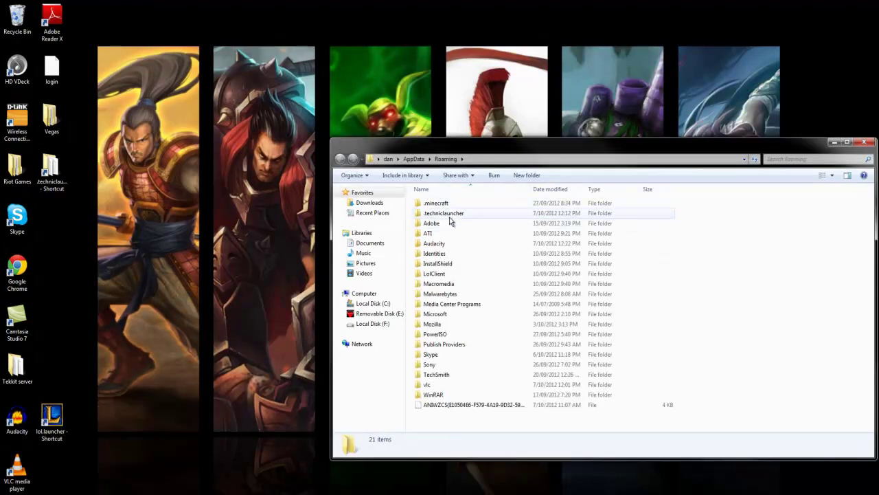
Browse .technicLauncher > tekkit > resources > newsound > ic2nuclearControl and open a second window.
{"action": "double_click", "coordinate": [449, 213]}
{"action": "double_click", "coordinate": [451, 233]}
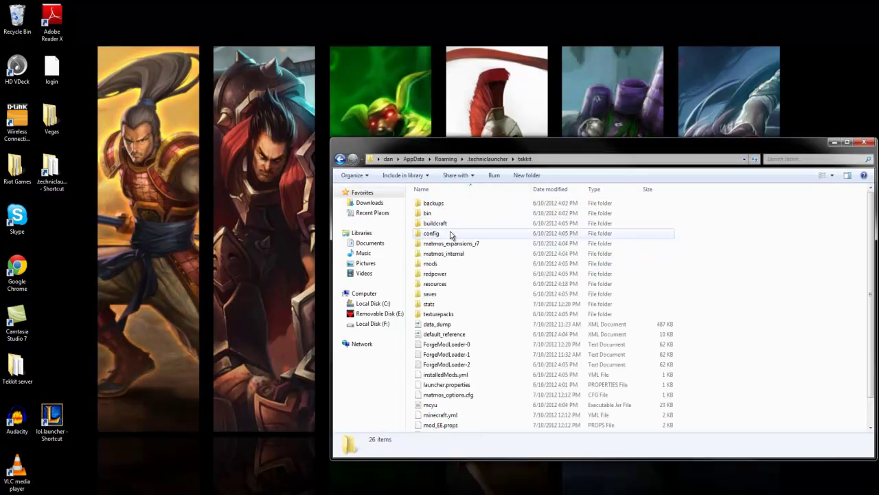
{"action": "double_click", "coordinate": [451, 284]}
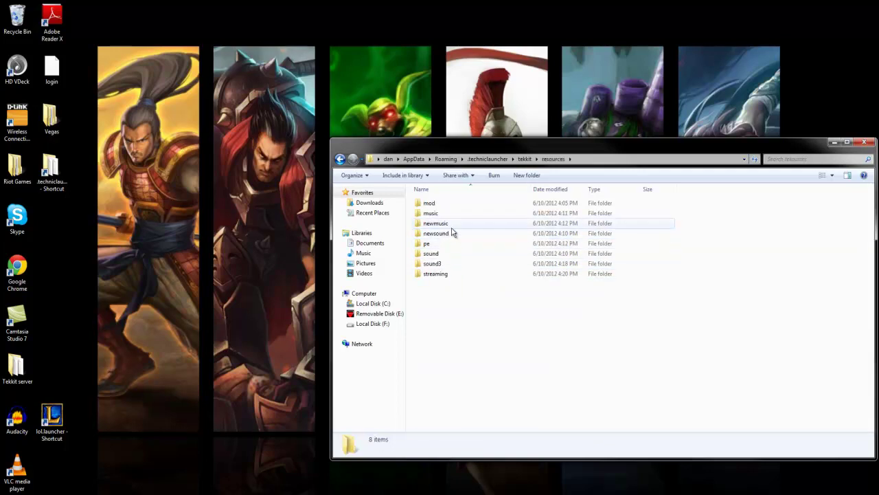
{"action": "double_click", "coordinate": [451, 234]}
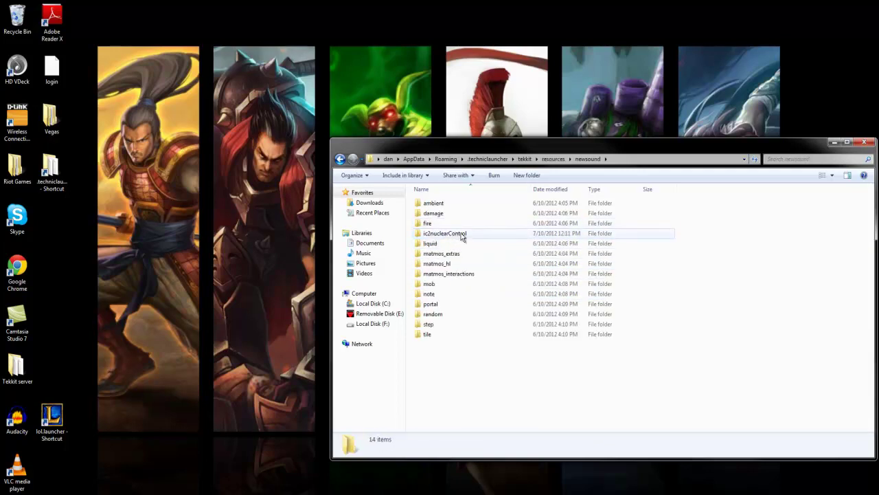
{"action": "double_click", "coordinate": [462, 234]}
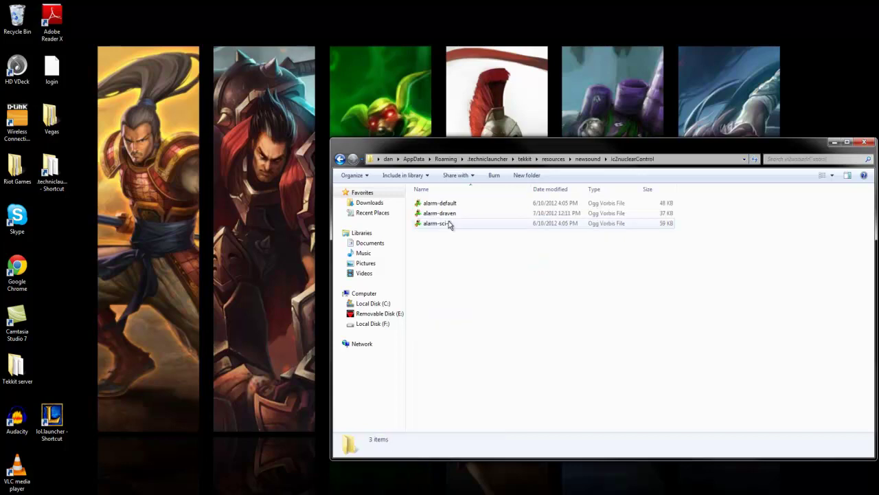
{"action": "right_click", "coordinate": [456, 260]}
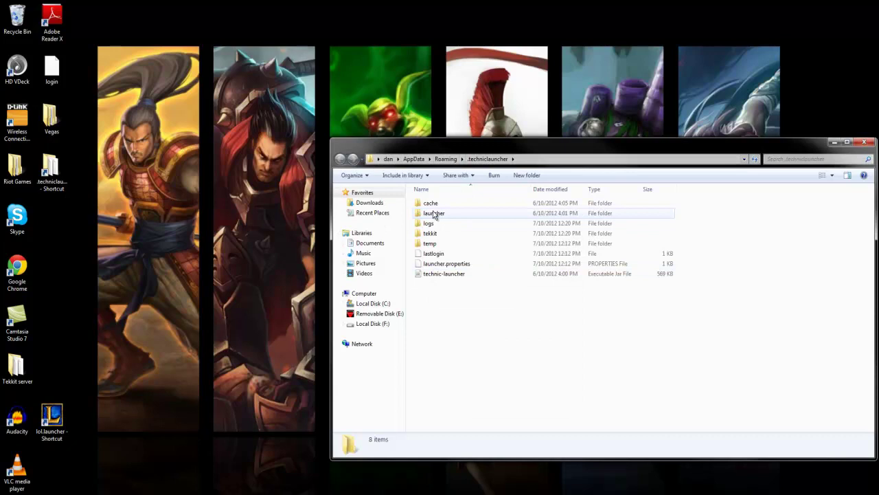
Move the blargh Ogg file from Downloads into ic2nuclearControl.
{"action": "left_click", "coordinate": [378, 204]}
{"action": "scroll", "coordinate": [694, 313], "scroll_direction": "down", "scroll_amount": 5}
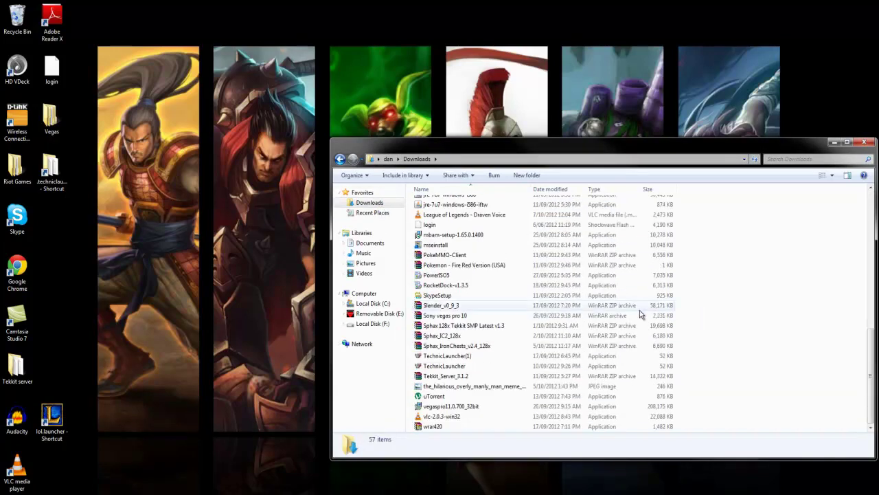
{"action": "scroll", "coordinate": [491, 266], "scroll_direction": "down", "scroll_amount": 3}
{"action": "scroll", "coordinate": [516, 353], "scroll_direction": "down", "scroll_amount": 3}
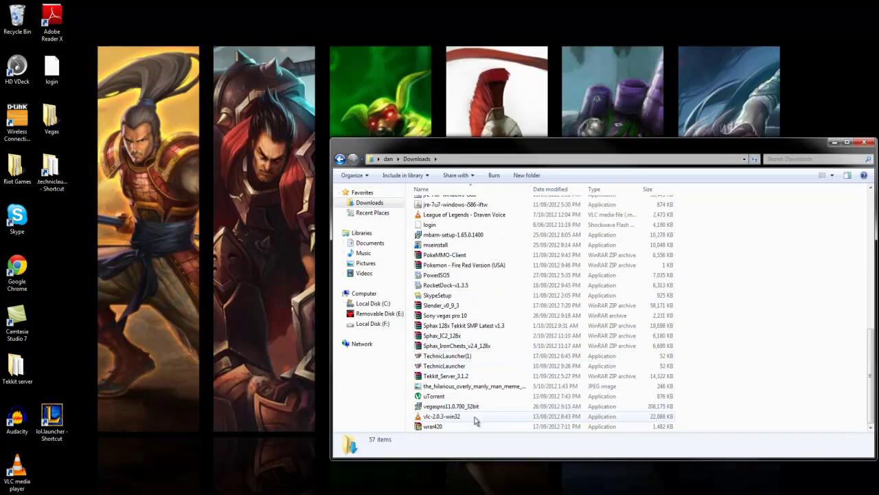
{"action": "scroll", "coordinate": [491, 330], "scroll_direction": "up", "scroll_amount": 3}
{"action": "scroll", "coordinate": [498, 328], "scroll_direction": "up", "scroll_amount": 6}
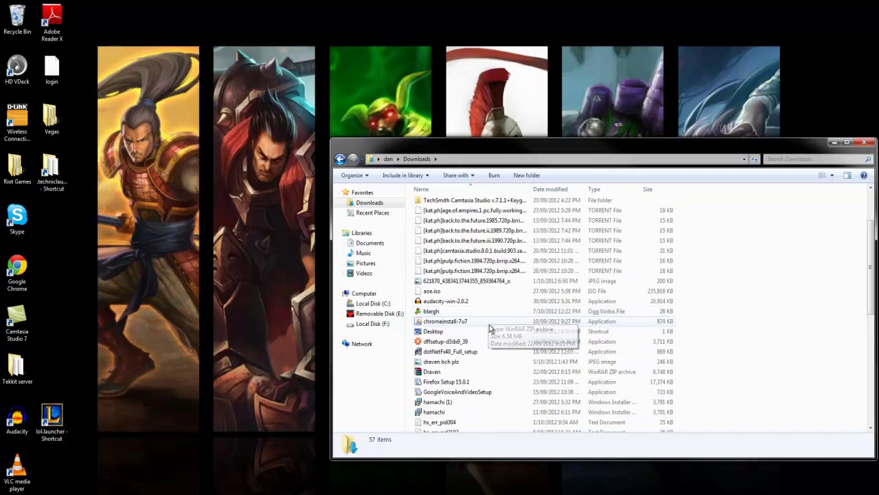
{"action": "left_click_drag", "start_coordinate": [540, 141], "coordinate": [217, 67]}
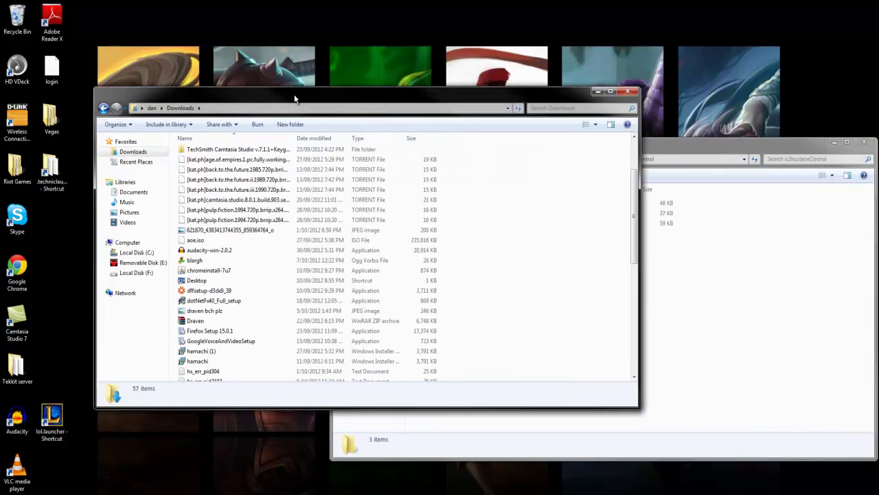
{"action": "left_click_drag", "start_coordinate": [114, 237], "coordinate": [624, 290]}
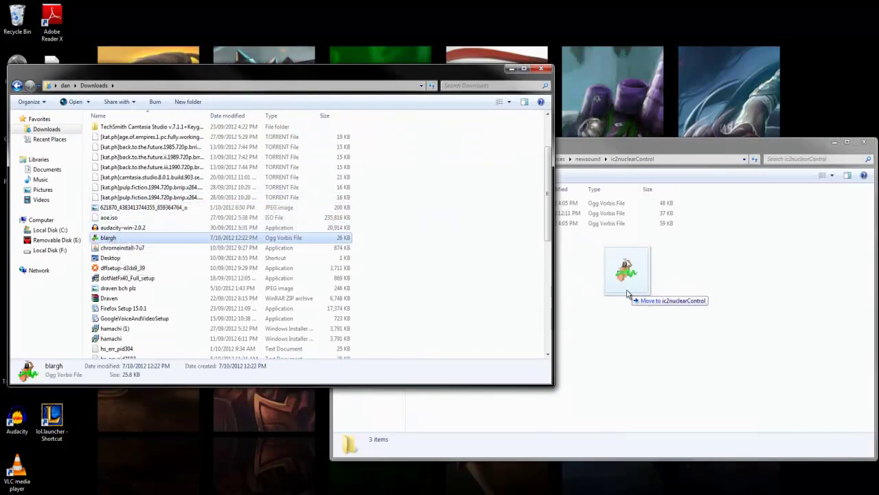
Rename the file to alarm-blargh, then return to Downloads.
{"action": "right_click", "coordinate": [436, 234]}
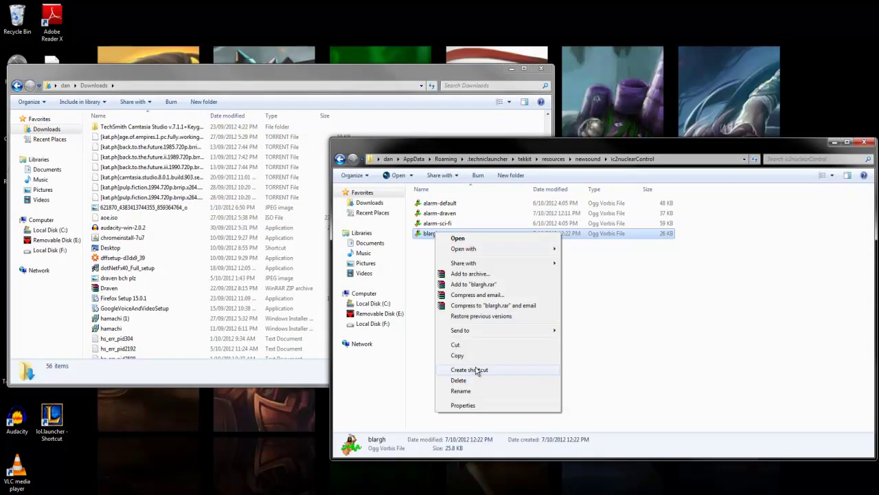
{"action": "left_click", "coordinate": [459, 391]}
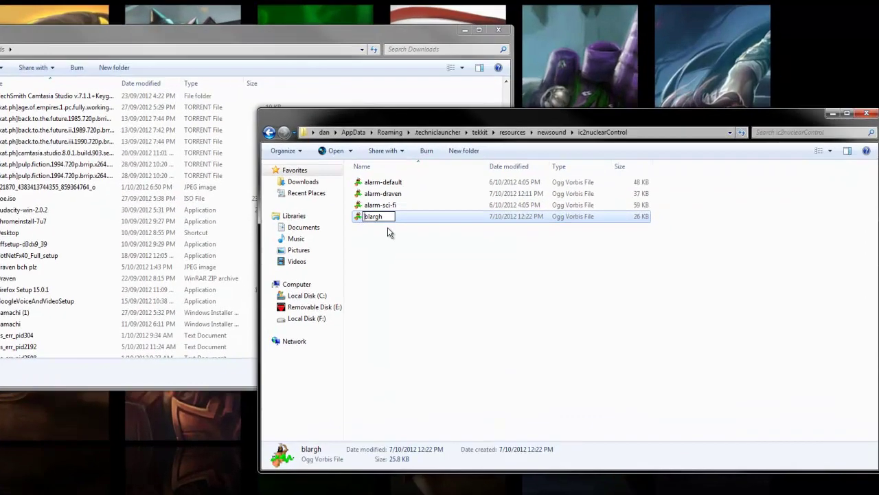
{"action": "key", "text": "Home"}
{"action": "type", "text": "alarm"}
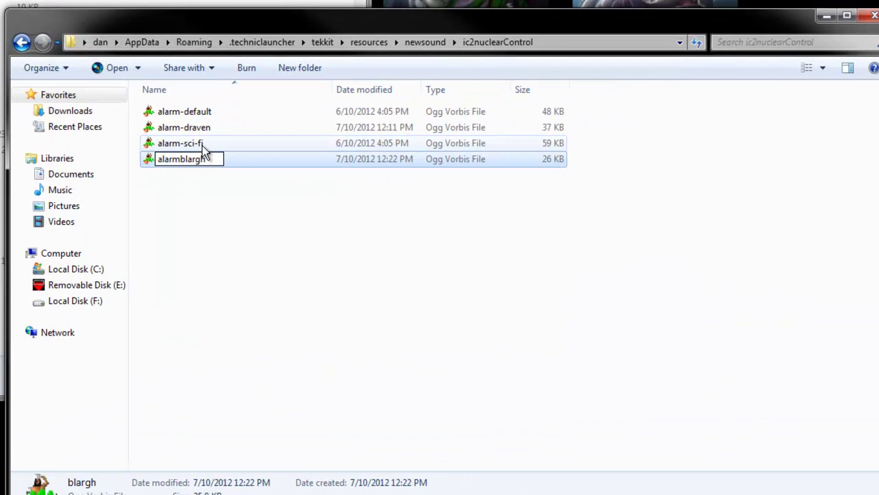
{"action": "type", "text": "-"}
{"action": "left_click", "coordinate": [337, 273]}
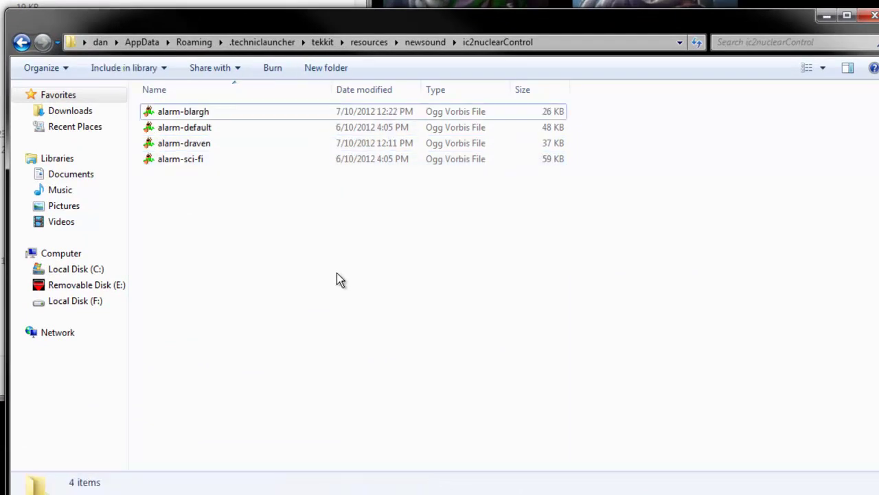
{"action": "left_click", "coordinate": [73, 111]}
Run TechnicLauncher(1) from Downloads and log in to start Tekkit.
{"action": "scroll", "coordinate": [707, 235], "scroll_direction": "down", "scroll_amount": 6}
{"action": "scroll", "coordinate": [645, 261], "scroll_direction": "down", "scroll_amount": 5}
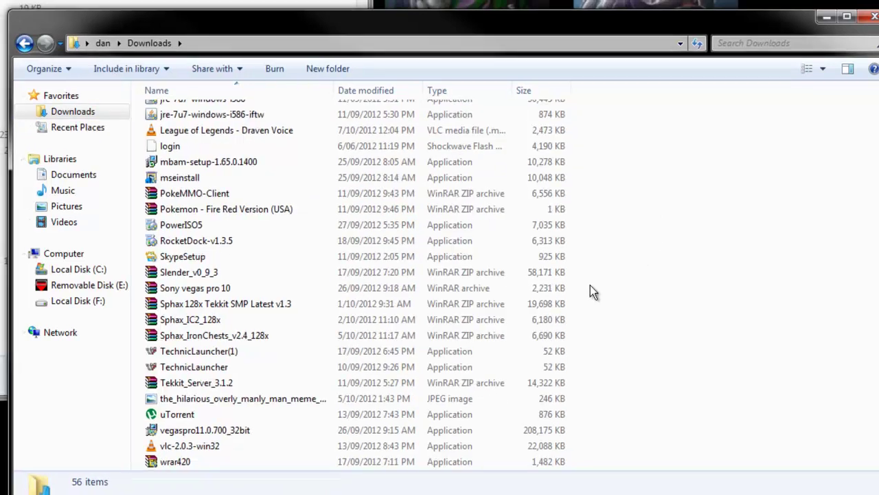
{"action": "double_click", "coordinate": [198, 351]}
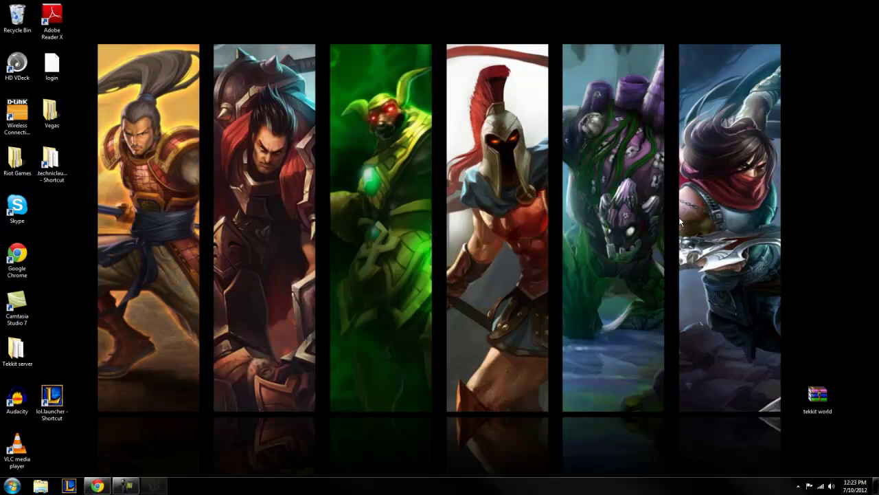
{"action": "key", "text": "Return"}
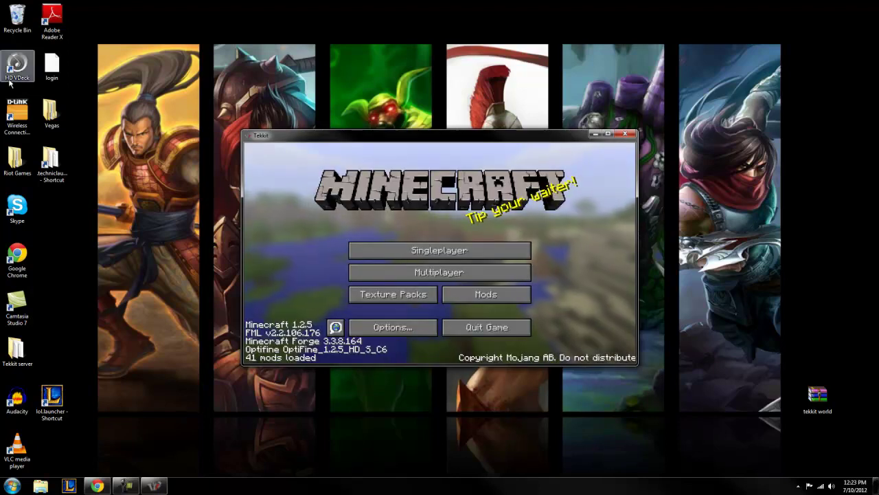
Load the singleplayer world, place a Howler Alarm and lever, and open the alarm's settings.
{"action": "left_click", "coordinate": [469, 234]}
{"action": "double_click", "coordinate": [473, 232]}
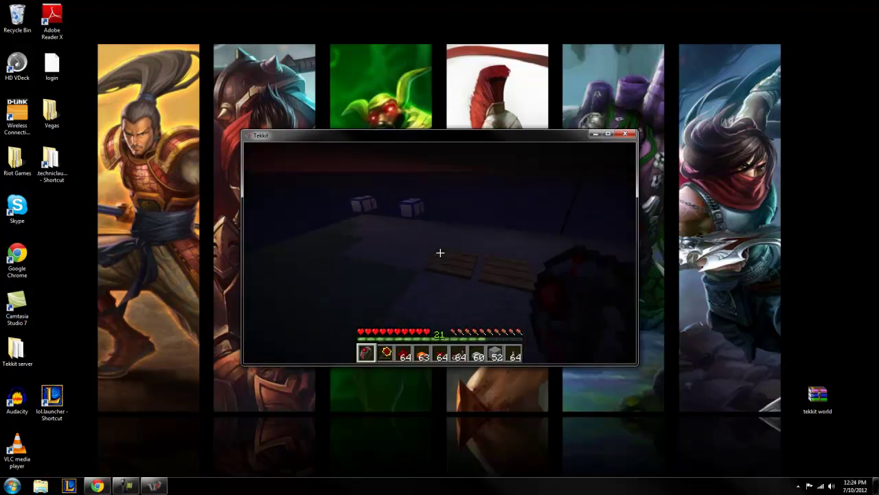
{"action": "scroll", "coordinate": [441, 253], "scroll_direction": "up", "scroll_amount": 1}
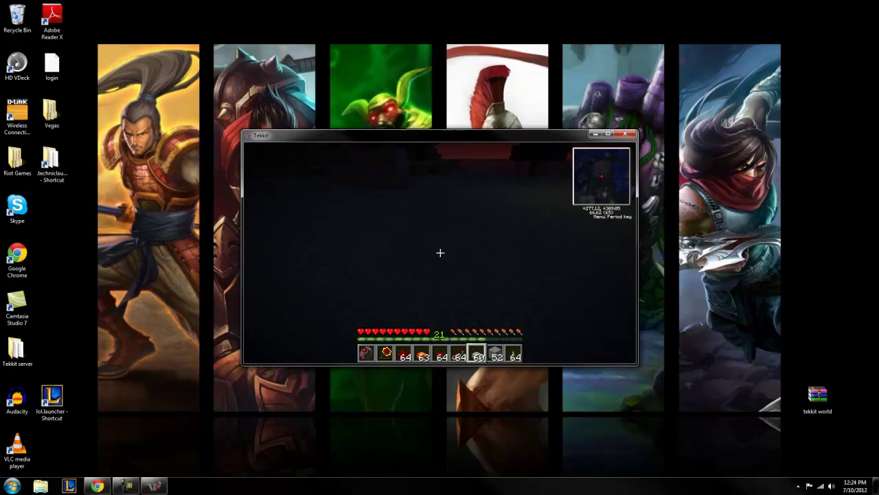
{"action": "right_click", "coordinate": [440, 253]}
{"action": "scroll", "coordinate": [441, 253], "scroll_direction": "down", "scroll_amount": 2}
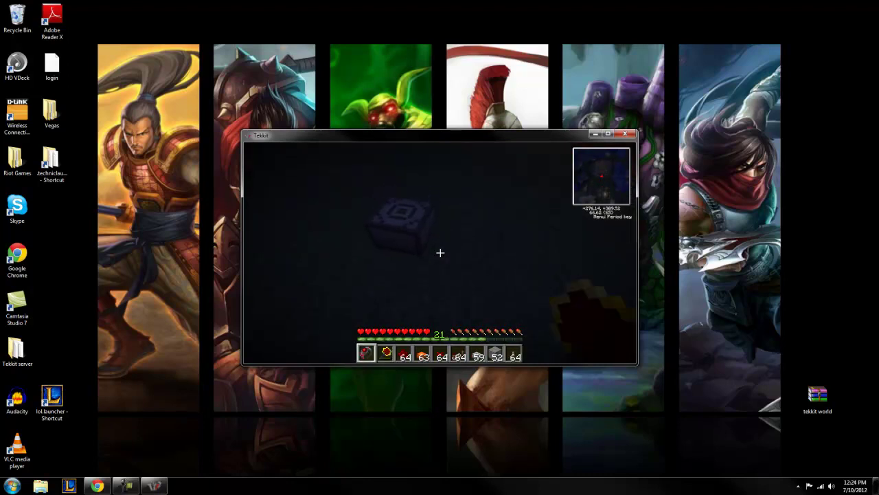
{"action": "right_click", "coordinate": [440, 253]}
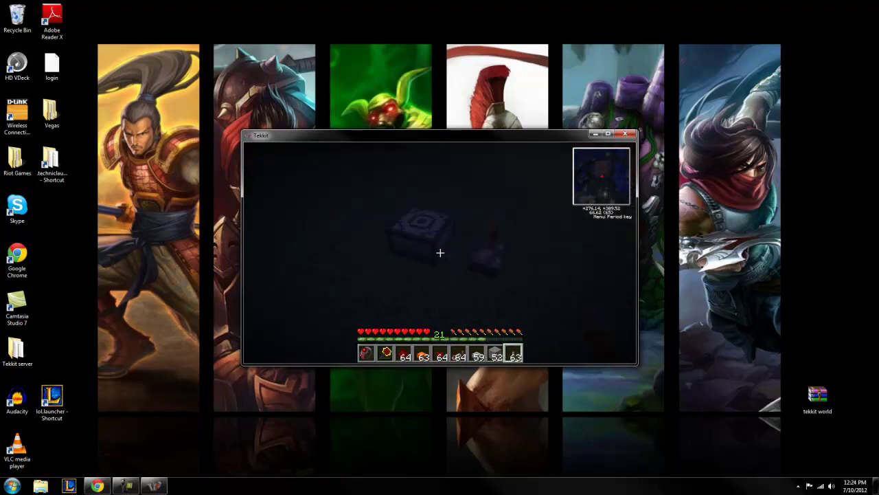
{"action": "right_click", "coordinate": [441, 252]}
Choose 'blargh' in the Howler Alarm Sound list and close its settings.
{"action": "left_click", "coordinate": [431, 272]}
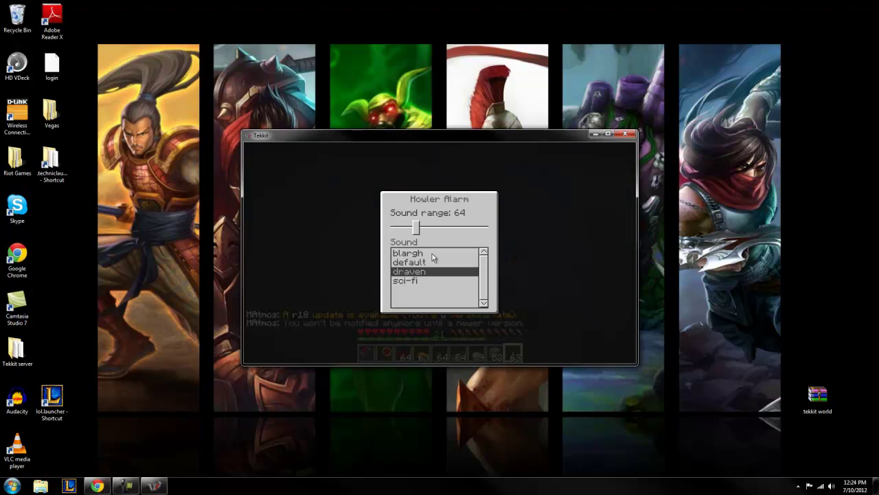
{"action": "left_click", "coordinate": [432, 253]}
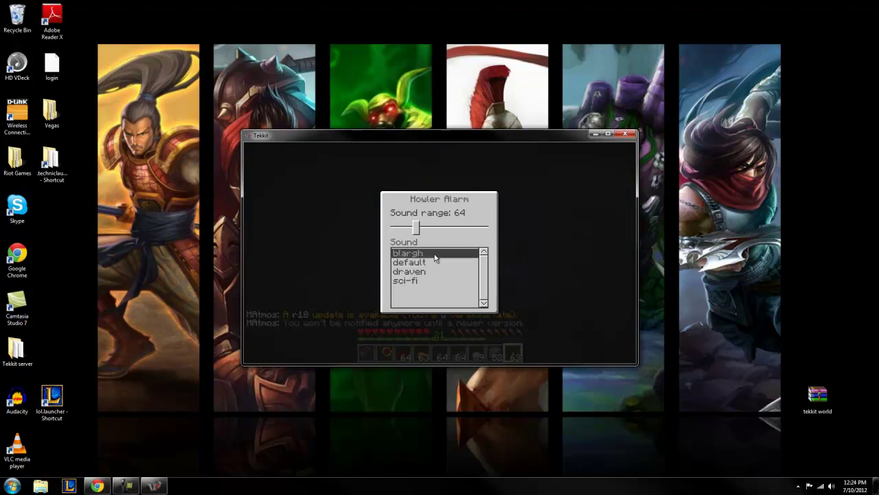
{"action": "key", "text": "Escape"}
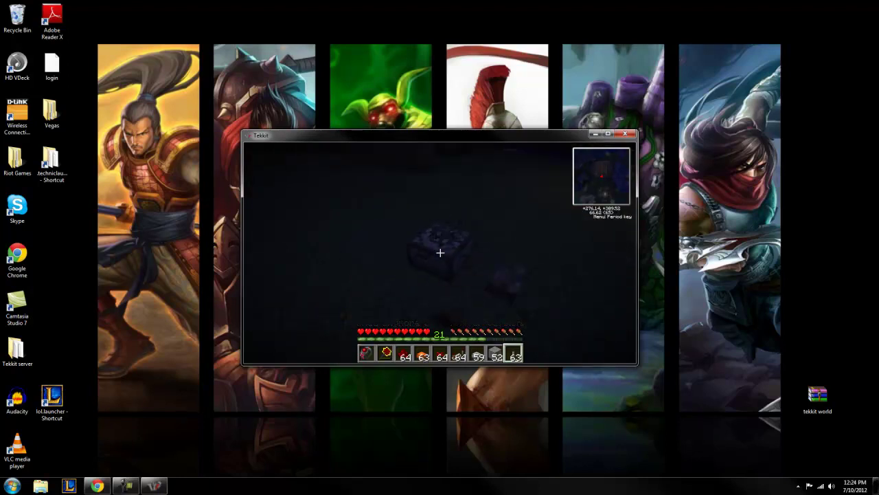
Break the lever in front, step forward, and briefly bring up the game menu.
{"action": "left_click", "coordinate": [440, 252]}
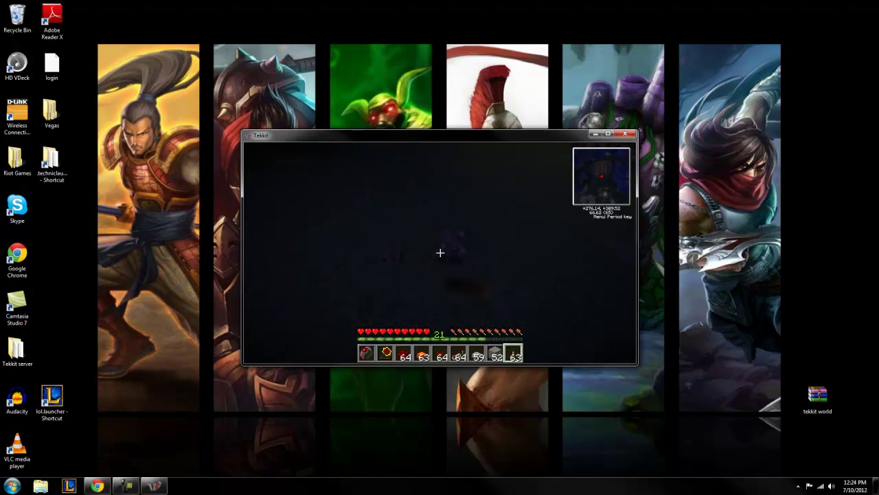
{"action": "key", "text": "w"}
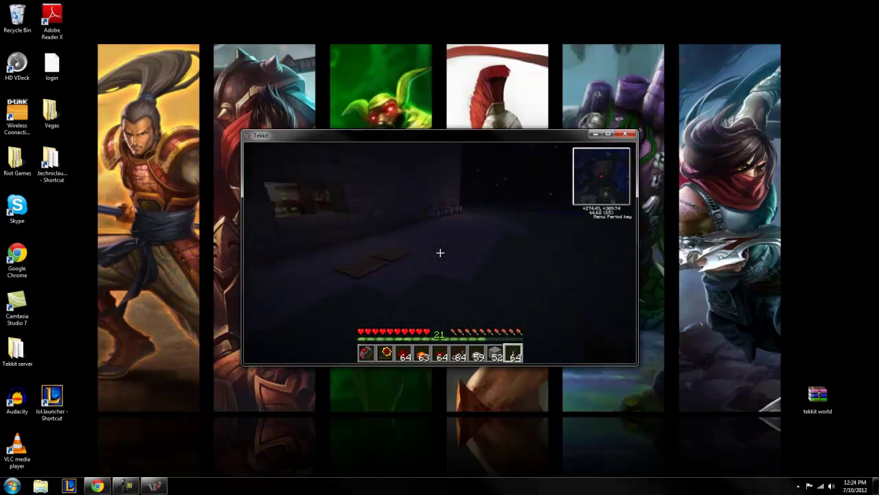
{"action": "key", "text": "Escape"}
{"action": "key", "text": "Escape"}
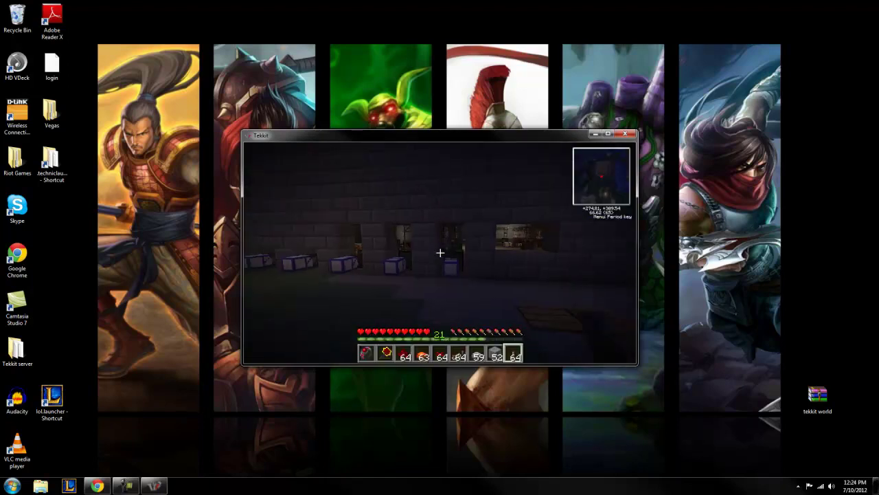